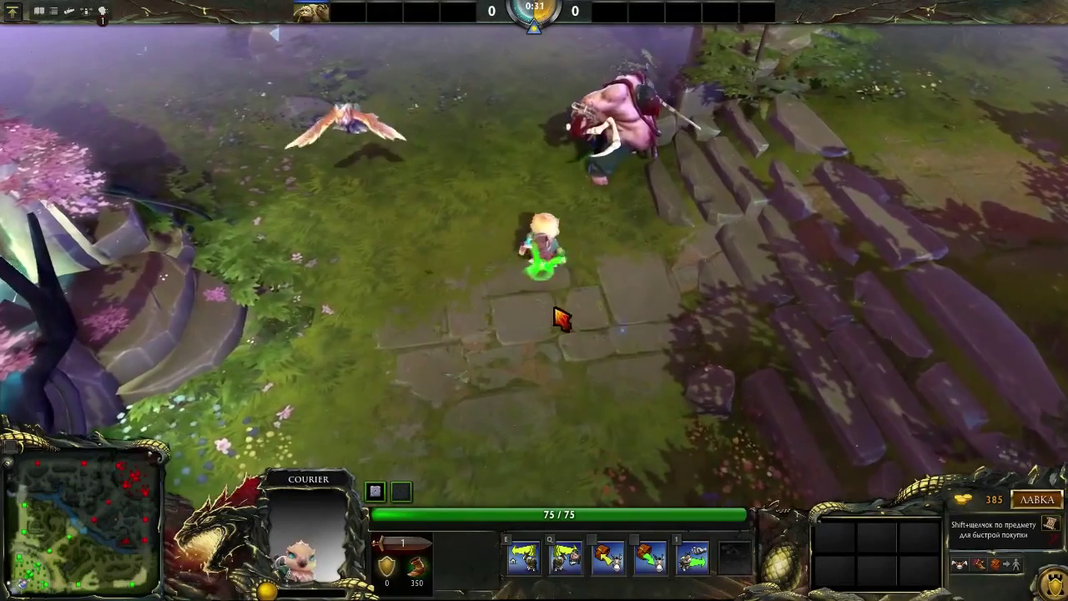
Step: Select the flying courier in Dota 2 and move it around the ground near the hero
{"action": "left_click", "coordinate": [334, 127]}
{"action": "right_click", "coordinate": [543, 322]}
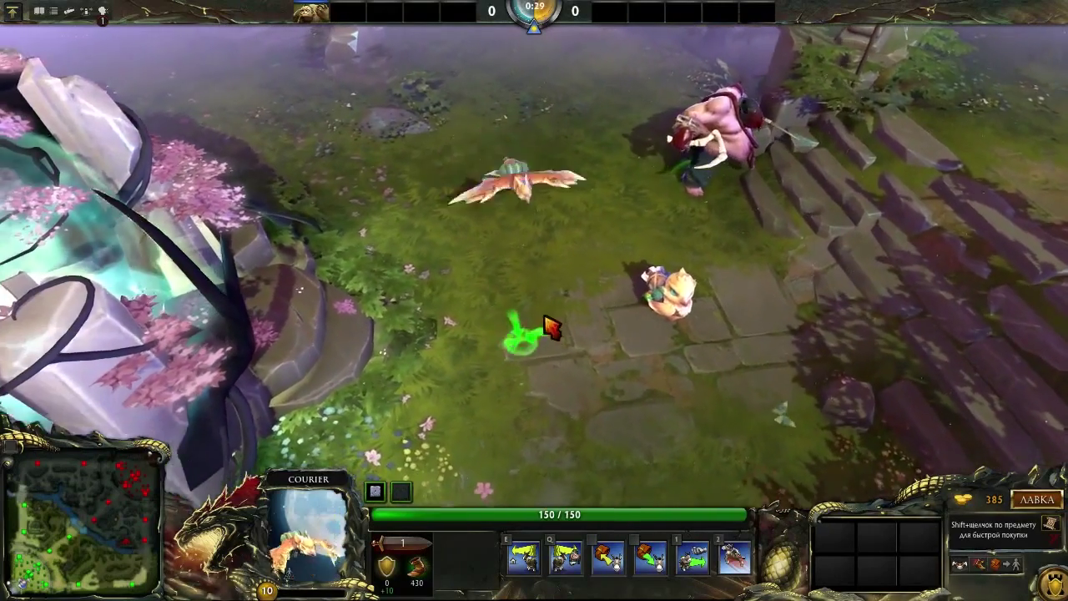
{"action": "right_click", "coordinate": [541, 299]}
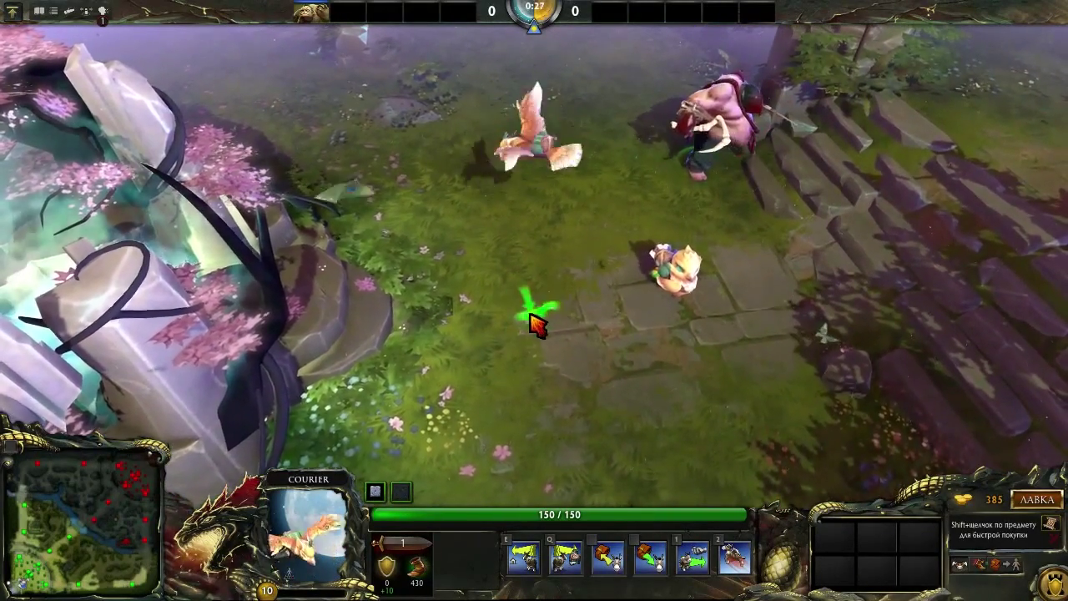
{"action": "right_click", "coordinate": [532, 315]}
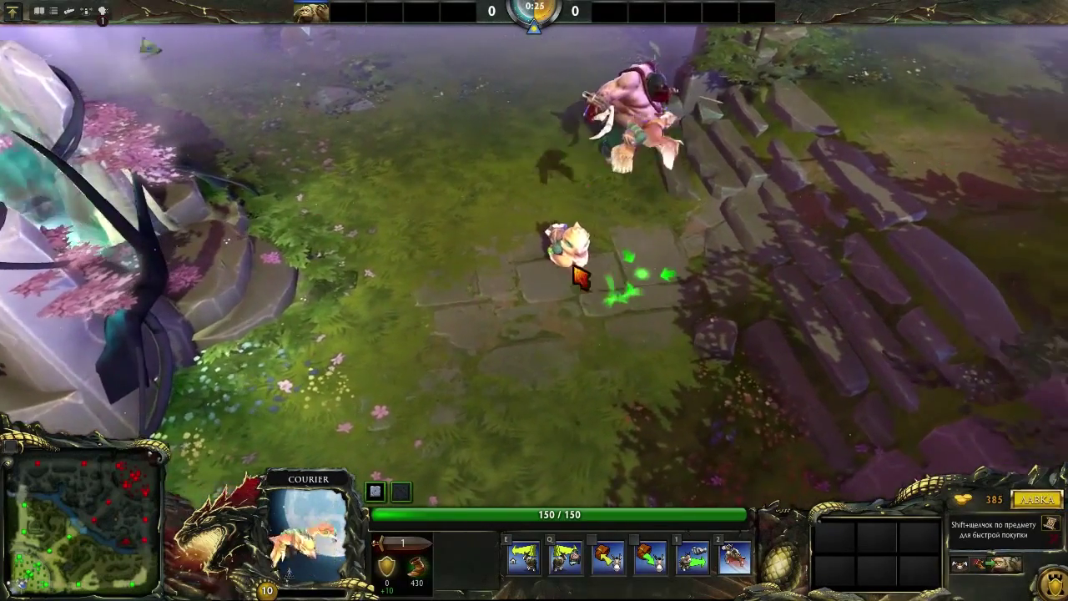
Step: Select the ground courier and walk it back and forth across the stone paving
{"action": "left_click", "coordinate": [543, 253]}
{"action": "right_click", "coordinate": [487, 290]}
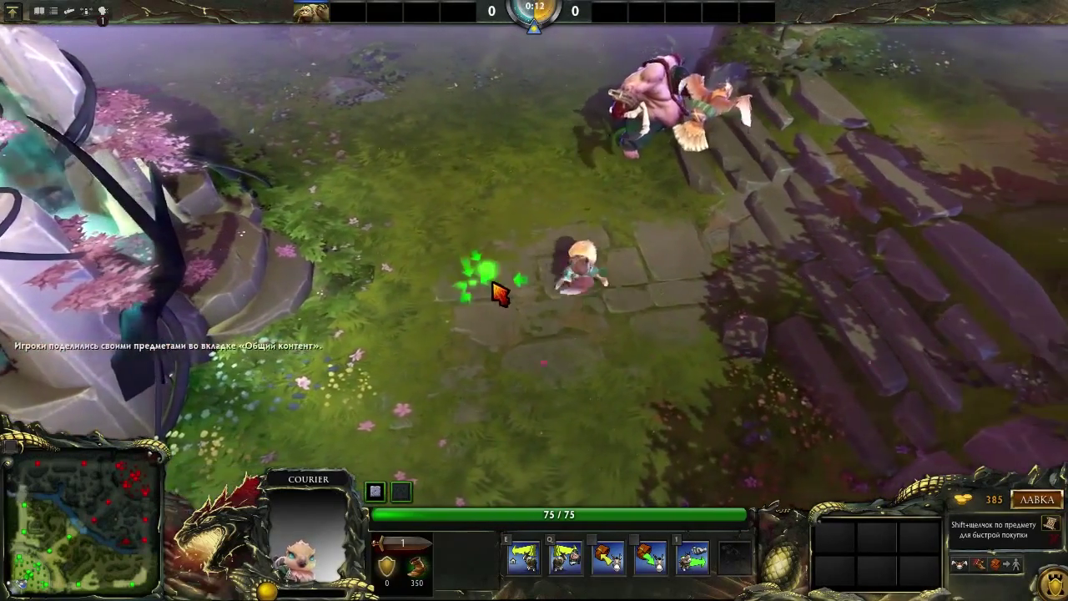
{"action": "right_click", "coordinate": [490, 314]}
{"action": "right_click", "coordinate": [594, 286]}
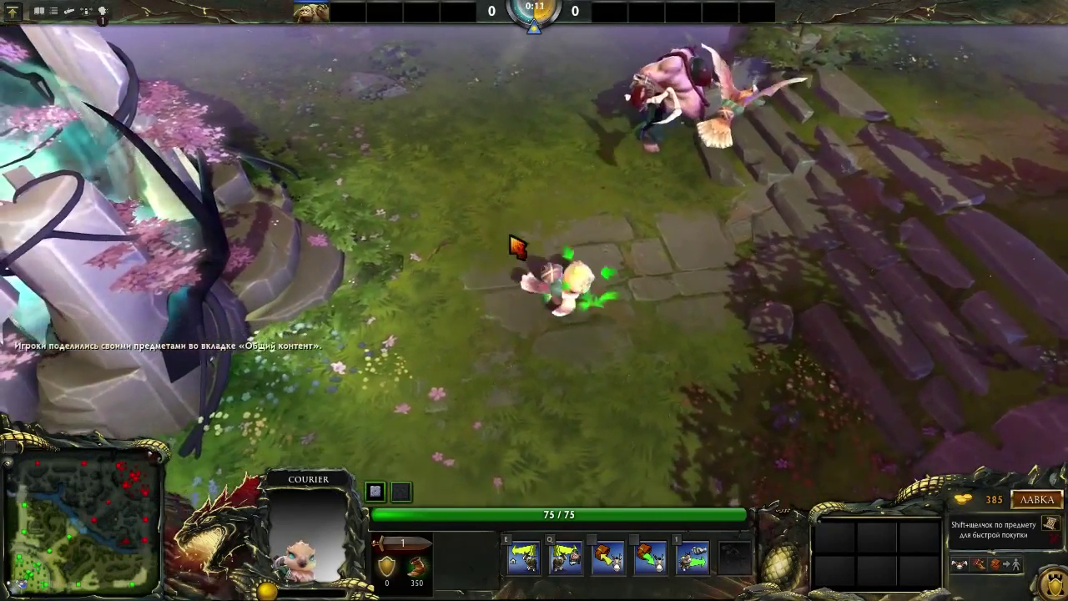
{"action": "right_click", "coordinate": [459, 286]}
{"action": "right_click", "coordinate": [613, 297]}
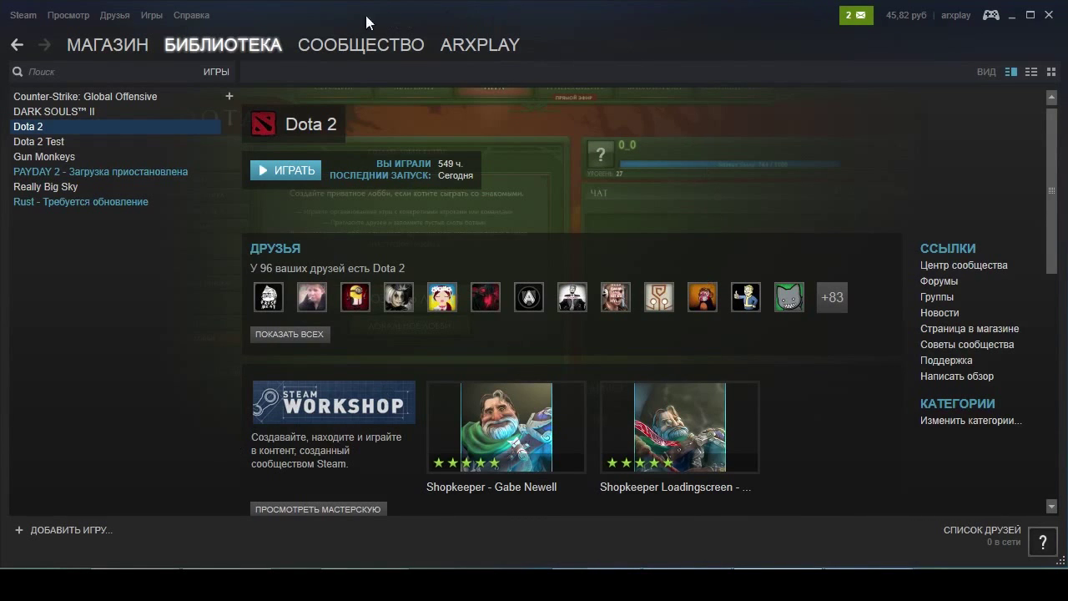
Step: Open the launch options dialog from Dota 2's properties in the Steam library
{"action": "right_click", "coordinate": [30, 125]}
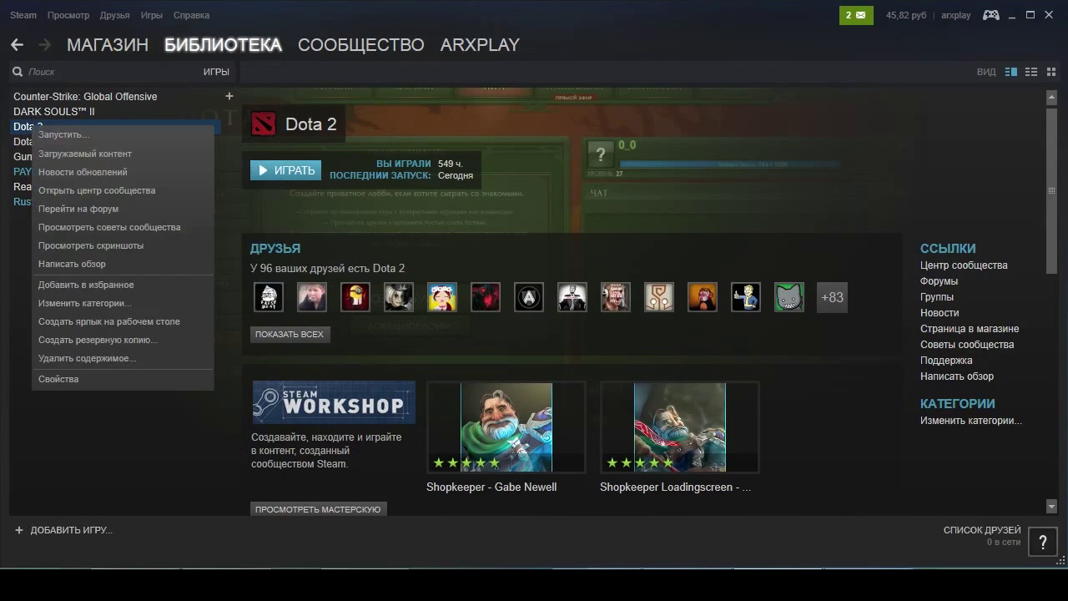
{"action": "left_click", "coordinate": [46, 379]}
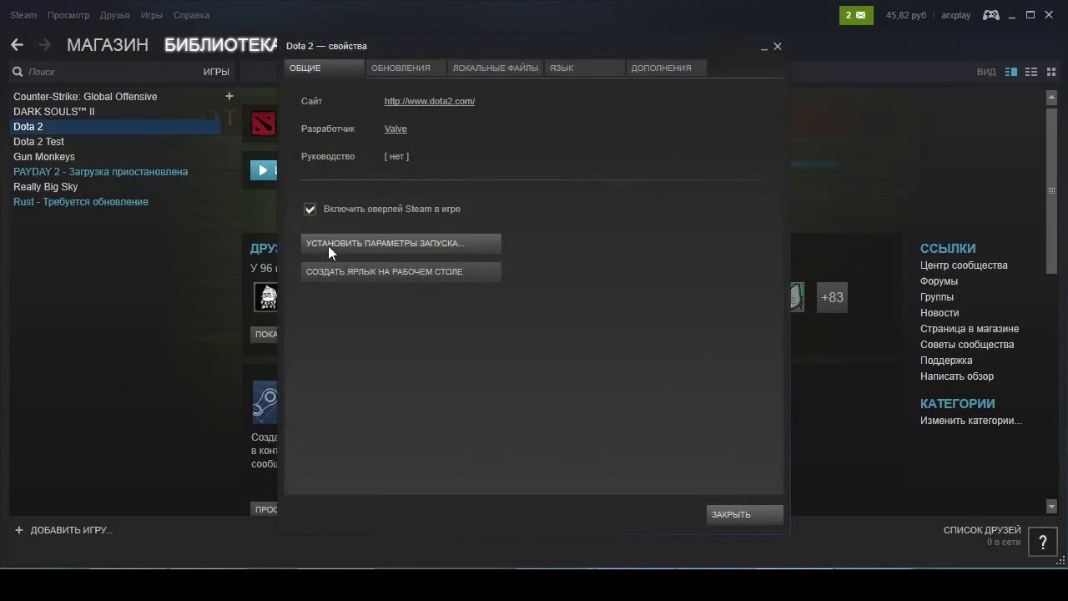
{"action": "left_click", "coordinate": [328, 246]}
Step: Switch to the AkelPad notes, place them beside the launch options dialog, and select and copy the text -override_vpk
{"action": "key", "text": "alt+Tab"}
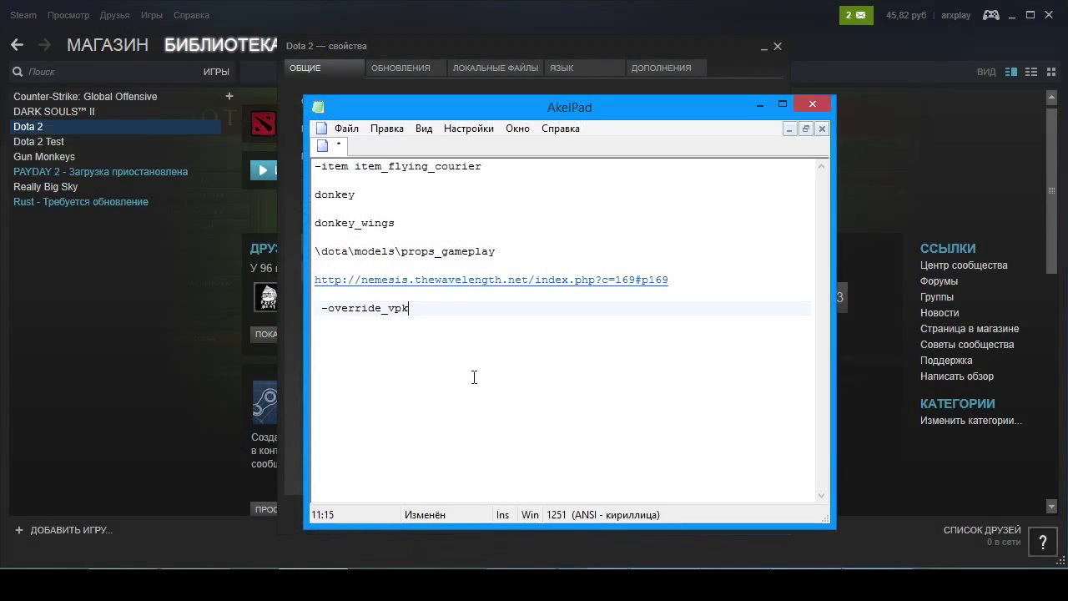
{"action": "double_click", "coordinate": [416, 310]}
{"action": "left_click", "coordinate": [323, 309]}
{"action": "left_click_drag", "start_coordinate": [322, 308], "coordinate": [357, 311]}
{"action": "double_click", "coordinate": [386, 308]}
{"action": "left_click_drag", "start_coordinate": [431, 312], "coordinate": [304, 193]}
{"action": "left_click_drag", "start_coordinate": [396, 110], "coordinate": [592, 110]}
{"action": "left_click", "coordinate": [607, 313]}
{"action": "double_click", "coordinate": [594, 312]}
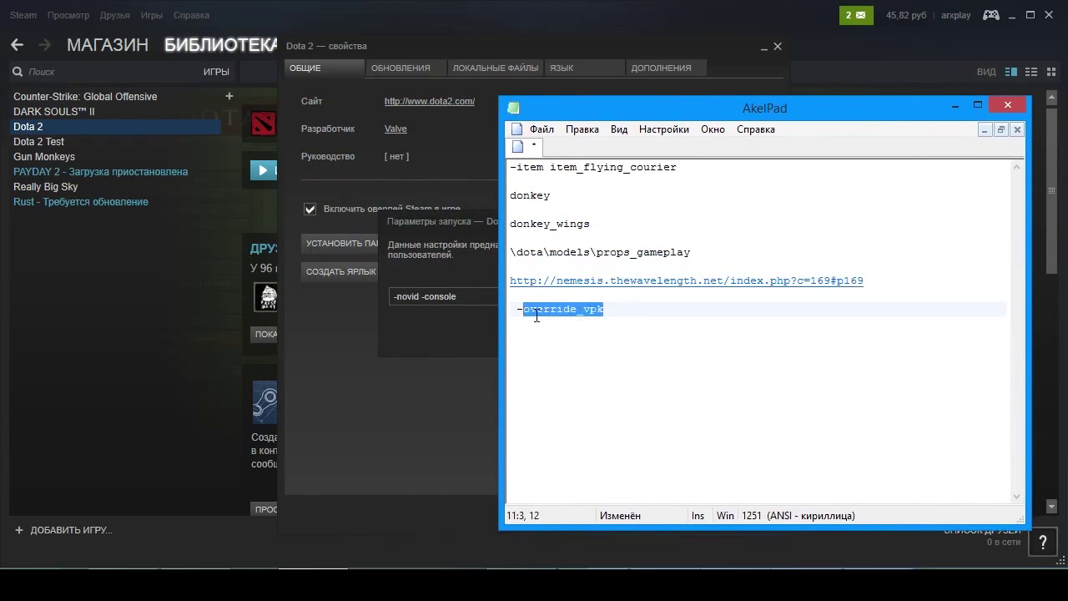
{"action": "left_click_drag", "start_coordinate": [537, 316], "coordinate": [513, 314]}
{"action": "left_click", "coordinate": [596, 313]}
{"action": "left_click_drag", "start_coordinate": [585, 313], "coordinate": [609, 311]}
Step: Append -override_vpk to Dota 2's launch options after -novid -console, confirm, and close the game's properties
{"action": "left_click", "coordinate": [473, 298]}
{"action": "type", "text": "-override_vpk"}
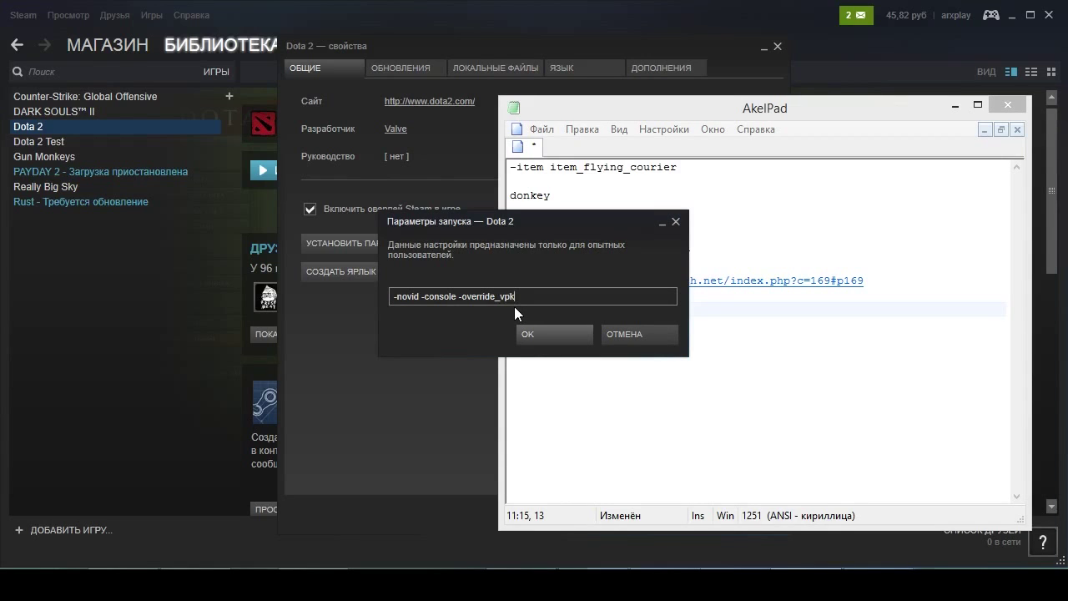
{"action": "key", "text": "ctrl+shift+Left"}
{"action": "key", "text": "BackSpace"}
{"action": "key", "text": "ctrl+z"}
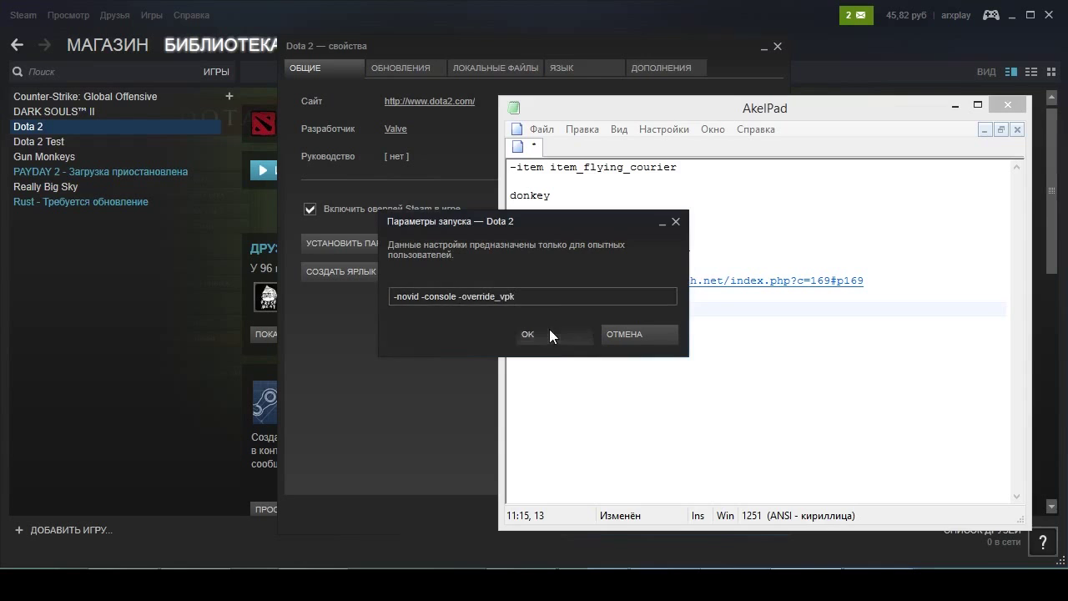
{"action": "left_click", "coordinate": [550, 329]}
{"action": "left_click", "coordinate": [740, 519]}
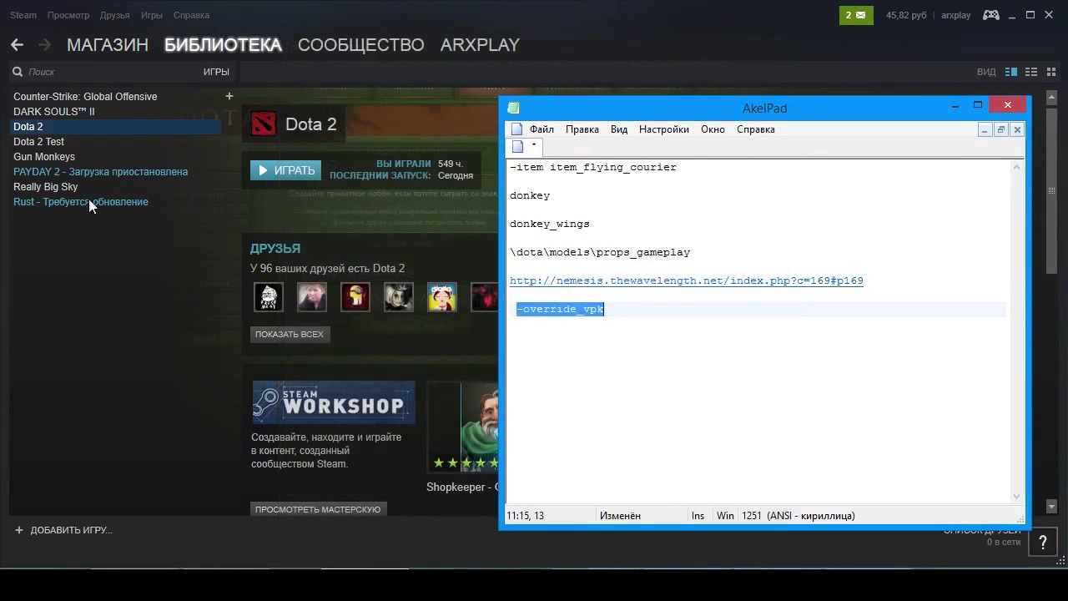
Step: Open Dota 2's local files folder from the game's properties in Steam
{"action": "right_click", "coordinate": [40, 128]}
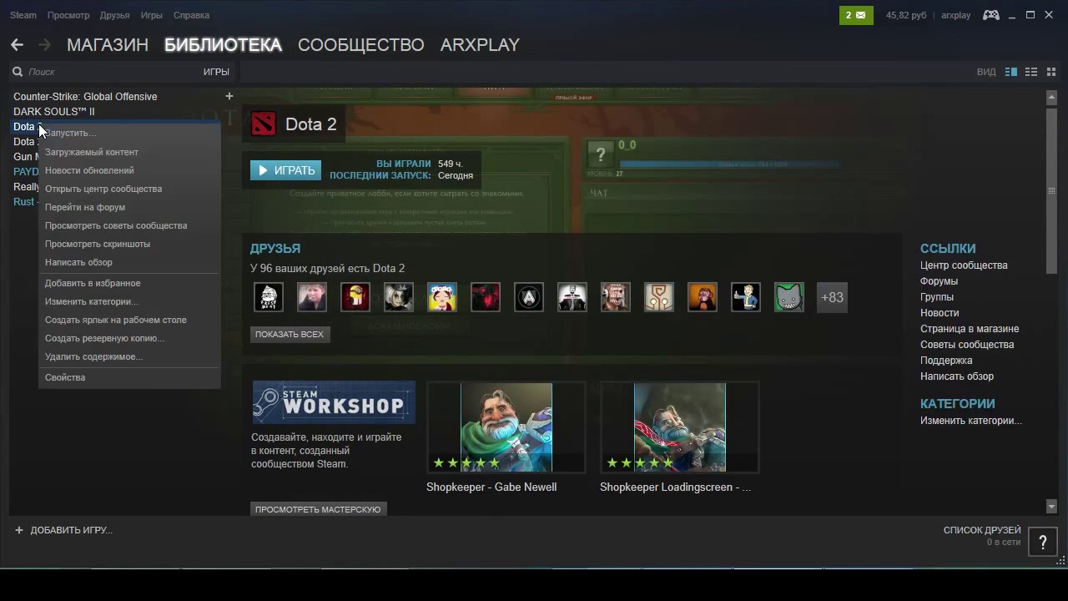
{"action": "left_click", "coordinate": [78, 380]}
{"action": "left_click", "coordinate": [480, 66]}
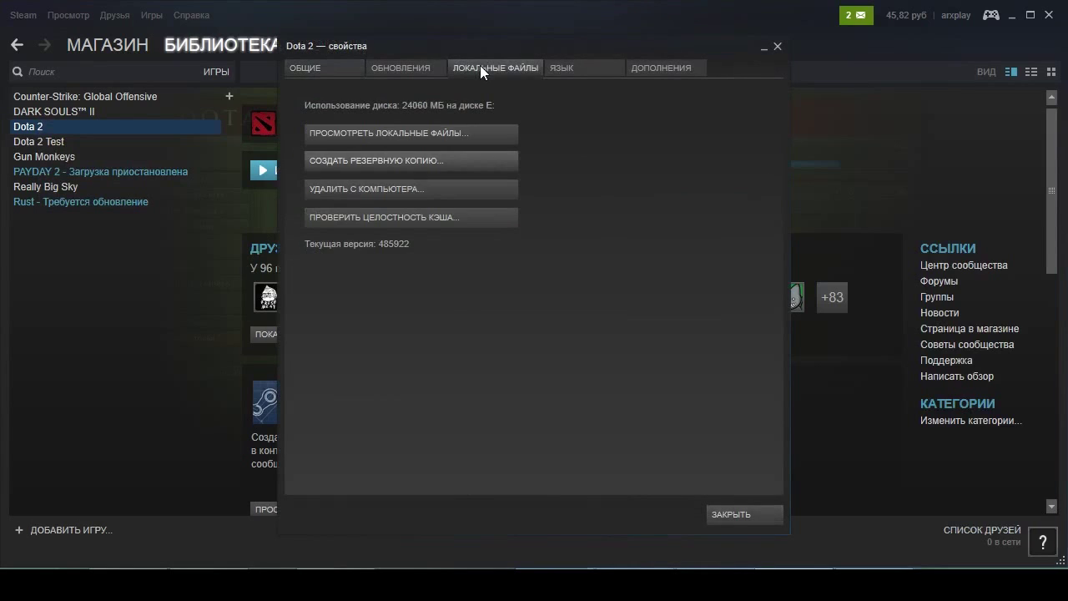
{"action": "left_click", "coordinate": [381, 135]}
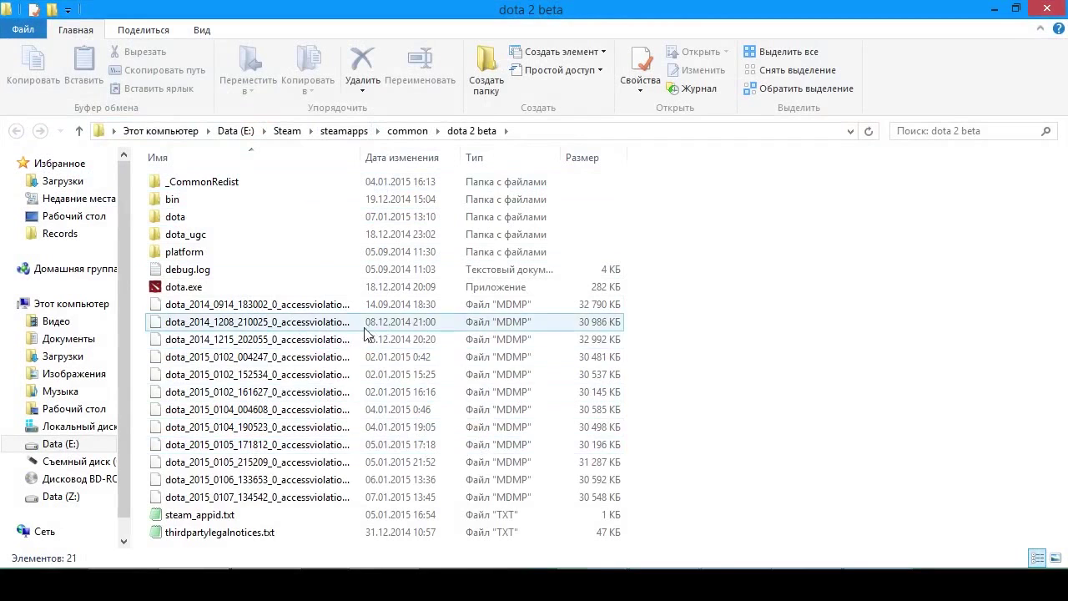
Step: Switch to the browser and examine the GCFScape page, its address in the notes, and its Installer download link
{"action": "left_click", "coordinate": [267, 564]}
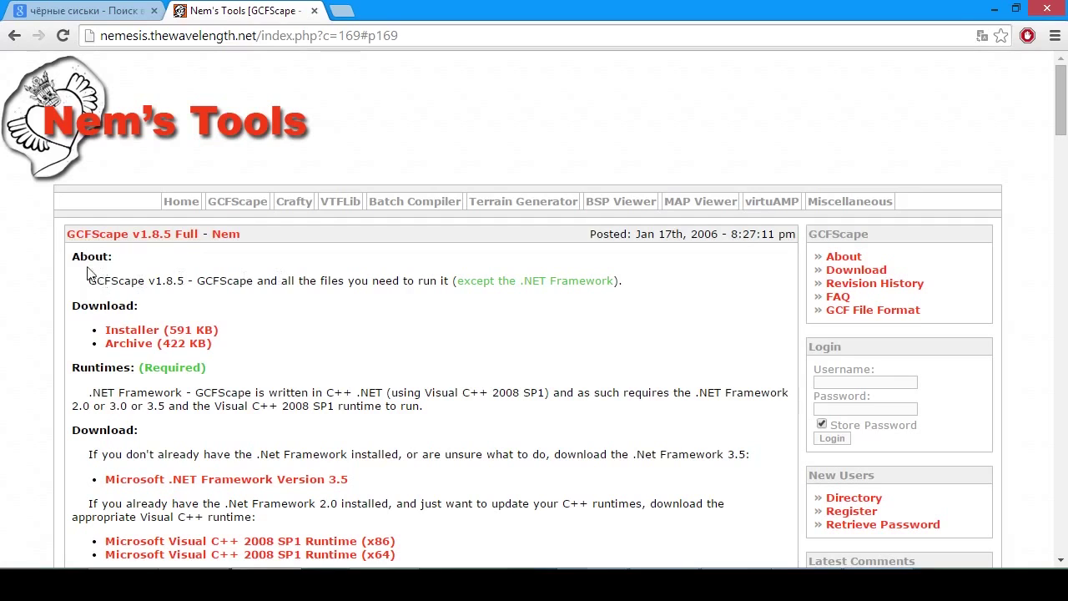
{"action": "left_click", "coordinate": [370, 39]}
{"action": "key", "text": "alt+Tab"}
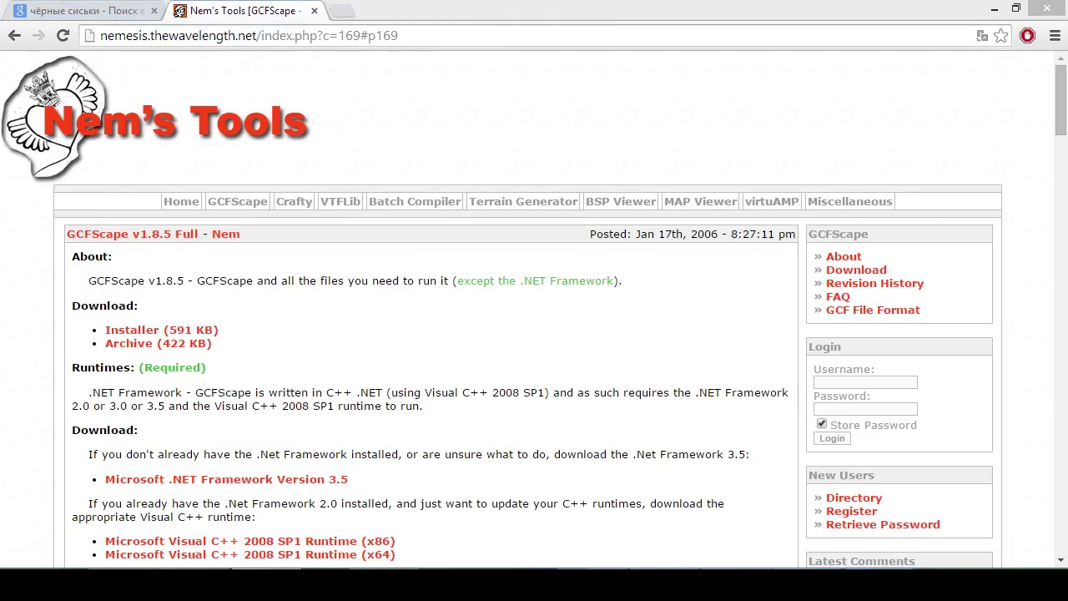
{"action": "left_click_drag", "start_coordinate": [891, 278], "coordinate": [504, 281]}
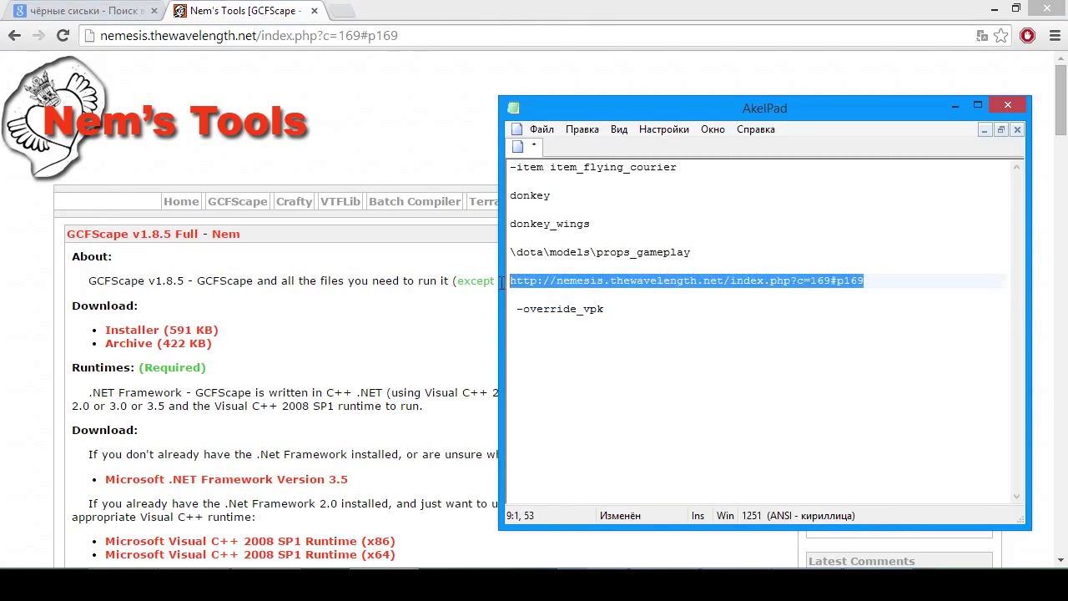
{"action": "left_click", "coordinate": [387, 335]}
{"action": "left_click_drag", "start_coordinate": [228, 325], "coordinate": [107, 330]}
{"action": "left_click", "coordinate": [267, 330]}
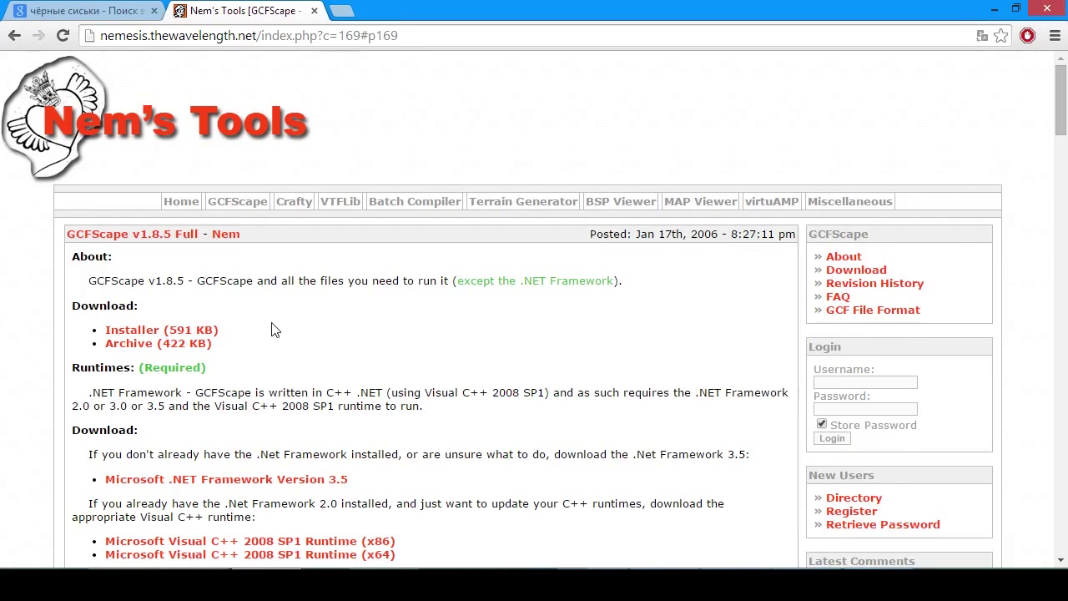
Step: Return to the dota 2 beta folder and copy the name props_gameplay from the \dota\models\props_gameplay path in the notes
{"action": "key", "text": "alt+Tab"}
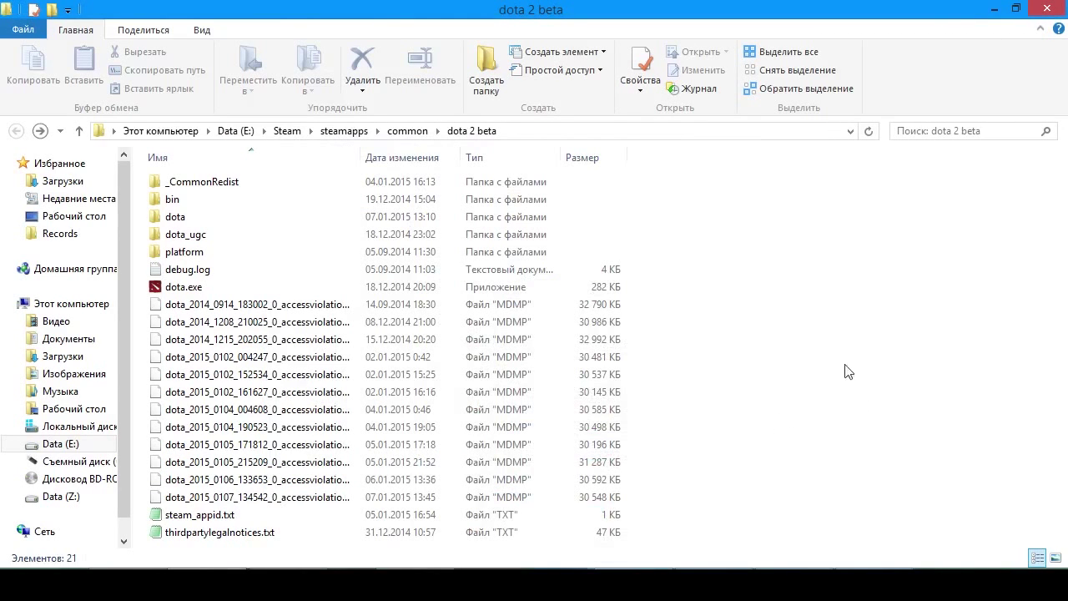
{"action": "key", "text": "alt+Tab"}
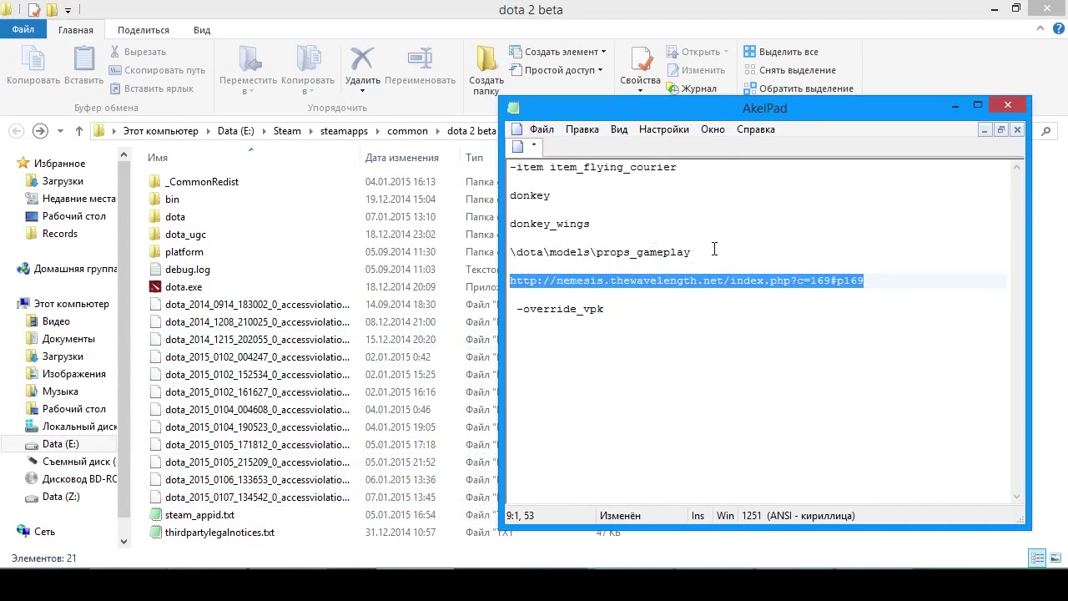
{"action": "left_click_drag", "start_coordinate": [714, 249], "coordinate": [506, 260]}
{"action": "double_click", "coordinate": [528, 255]}
{"action": "double_click", "coordinate": [567, 250]}
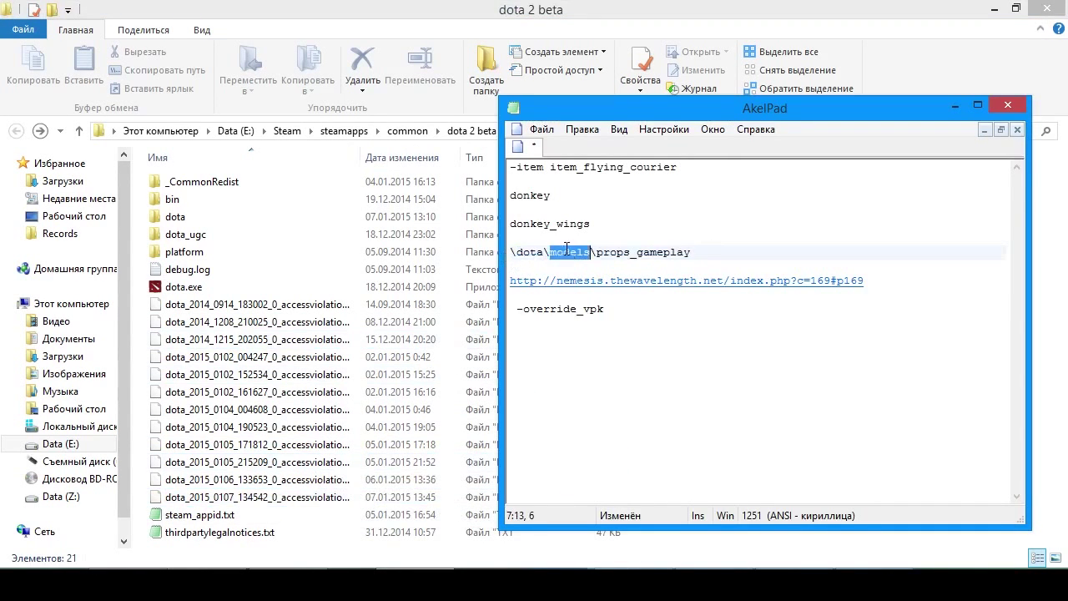
{"action": "double_click", "coordinate": [632, 251]}
{"action": "key", "text": "ctrl+c"}
{"action": "double_click", "coordinate": [538, 252]}
Step: Open the dota folder and its models subfolder, following the path in the notes
{"action": "double_click", "coordinate": [188, 219]}
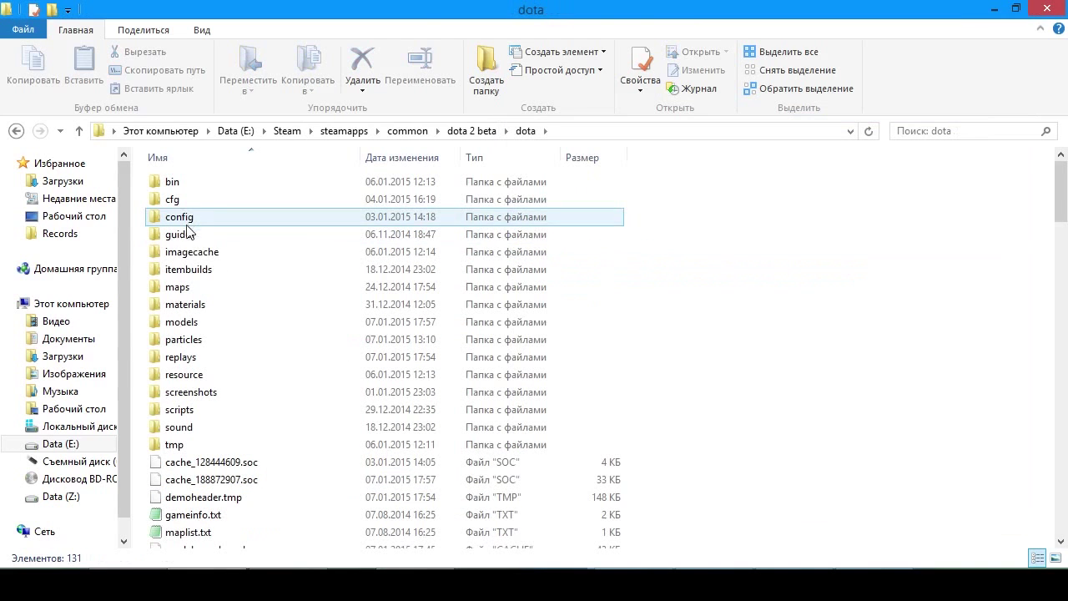
{"action": "left_click", "coordinate": [415, 584]}
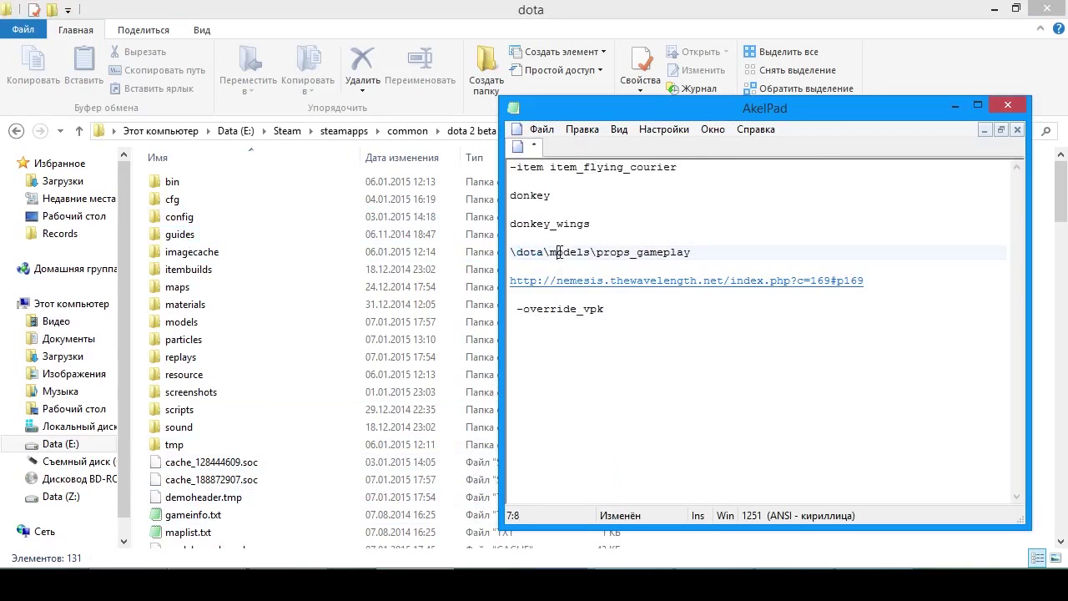
{"action": "double_click", "coordinate": [567, 253]}
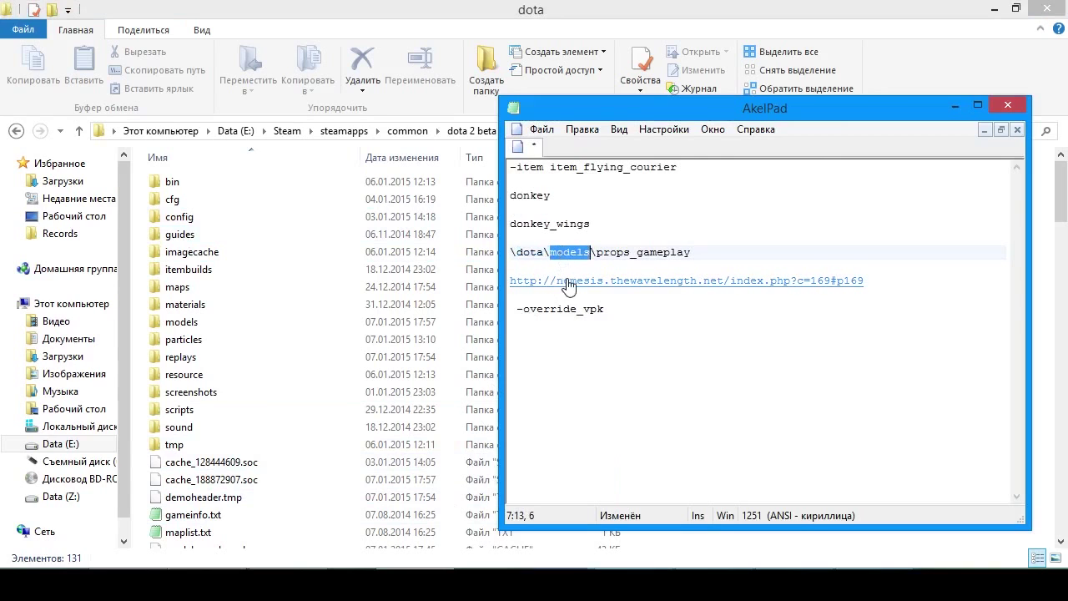
{"action": "double_click", "coordinate": [185, 326]}
Step: Create a folder named props_gameplay inside models, using the name from the notes, and open it
{"action": "left_click", "coordinate": [414, 585]}
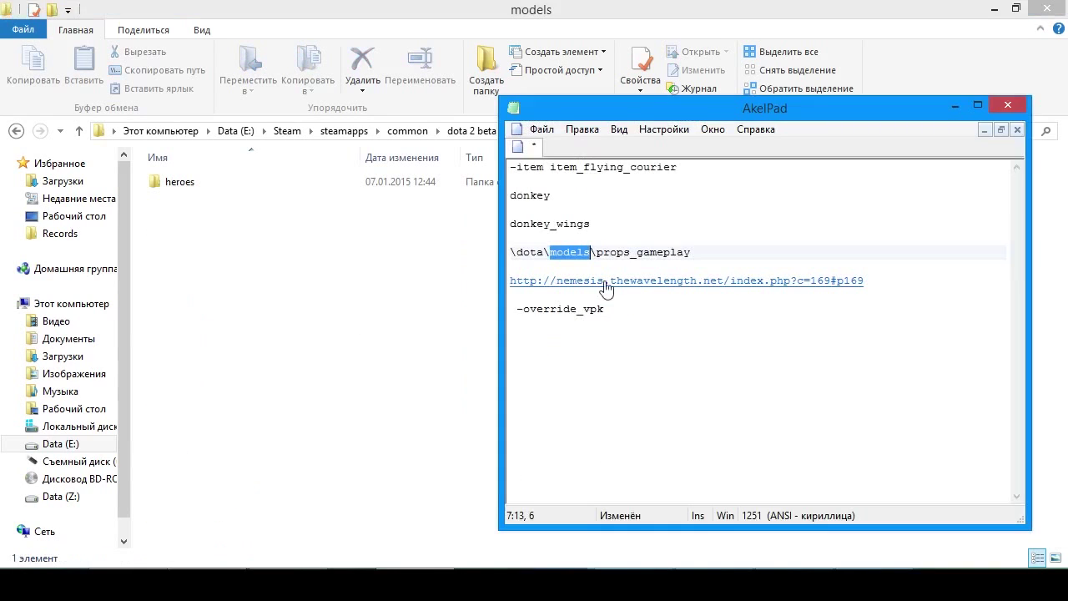
{"action": "left_click_drag", "start_coordinate": [696, 252], "coordinate": [601, 255]}
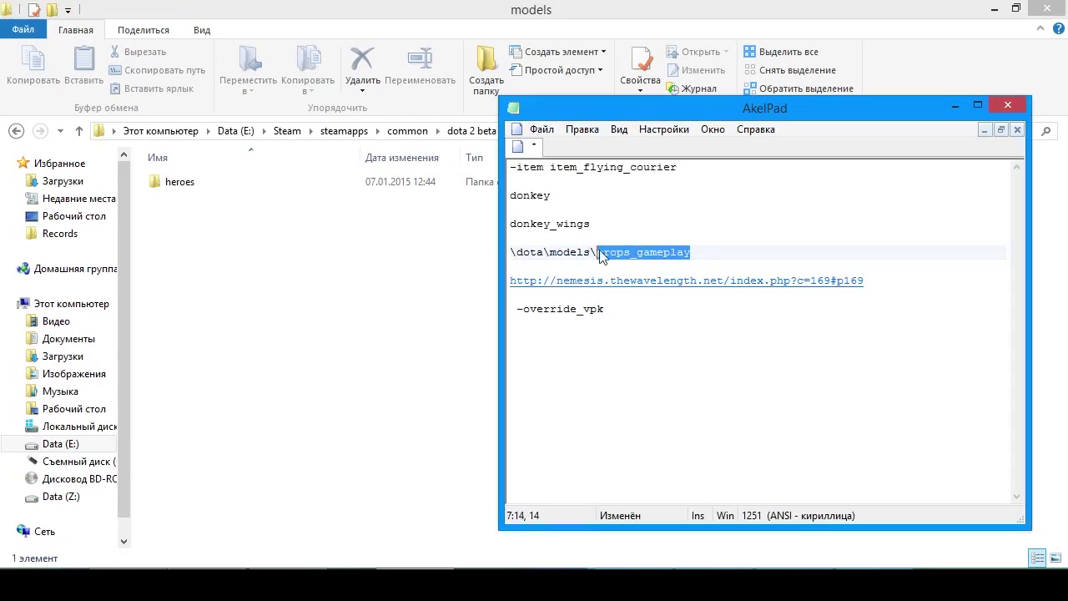
{"action": "left_click", "coordinate": [326, 313]}
{"action": "right_click", "coordinate": [277, 256]}
{"action": "mouse_move", "coordinate": [336, 475]}
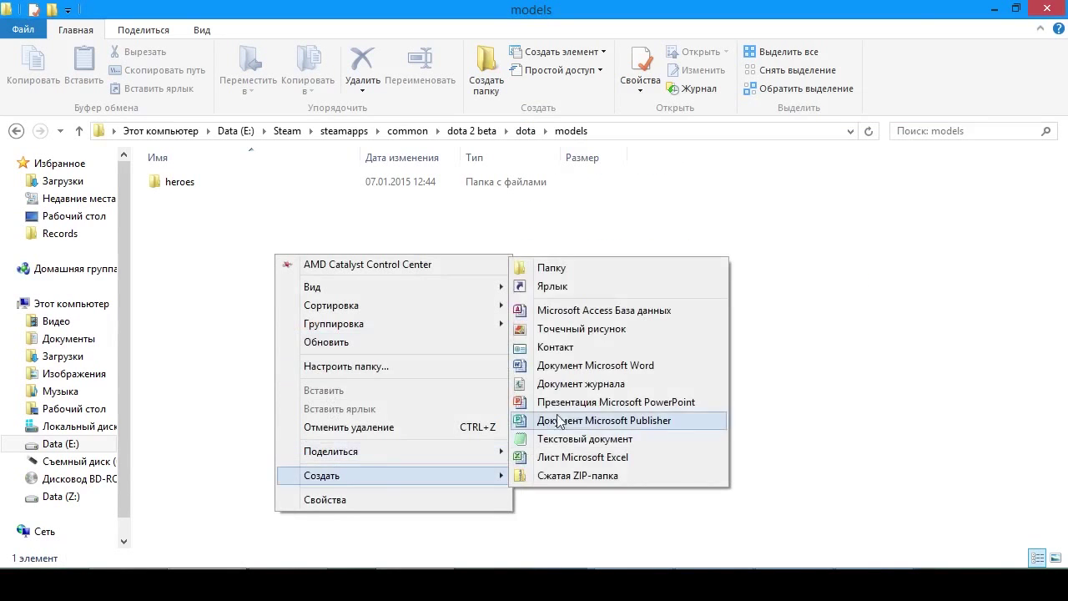
{"action": "left_click", "coordinate": [551, 268]}
{"action": "key", "text": "ctrl+v"}
{"action": "key", "text": "Return"}
{"action": "key", "text": "Return"}
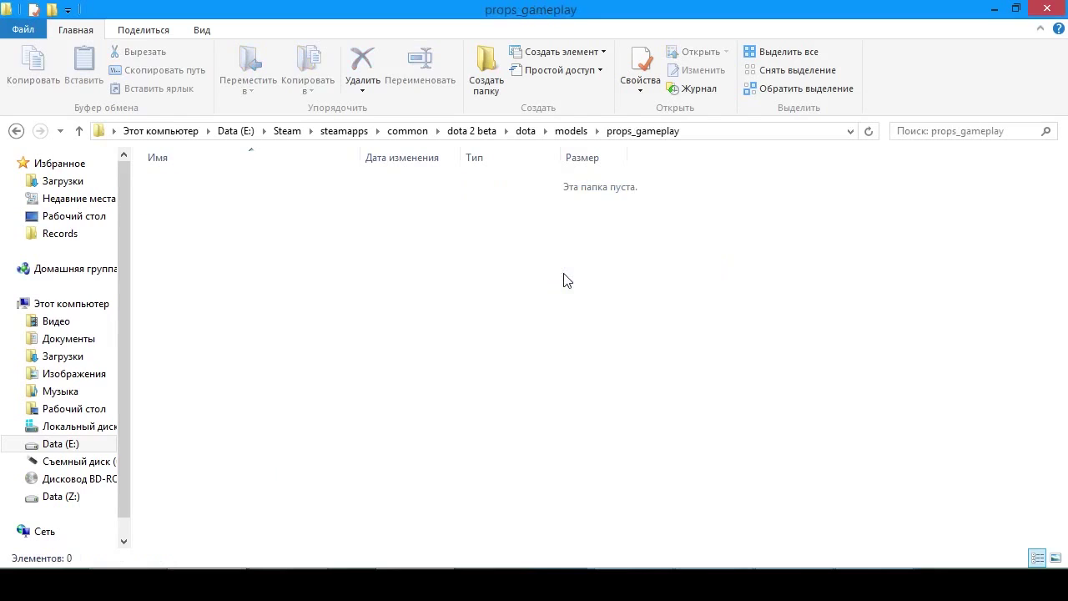
Step: Switch to GCFScape and move its window below the address bar of the props_gameplay folder
{"action": "left_click", "coordinate": [873, 585]}
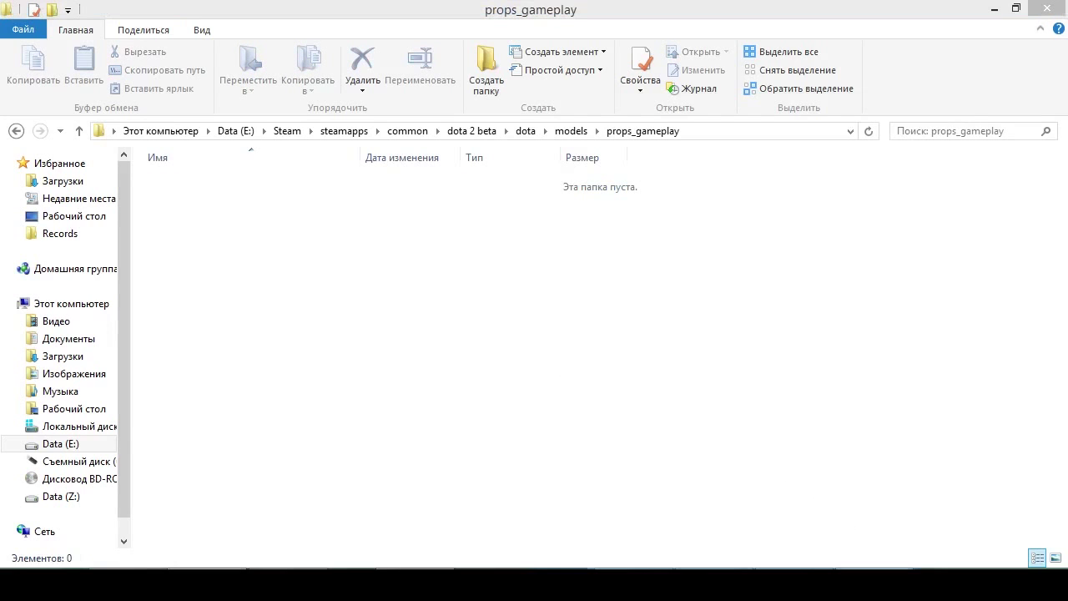
{"action": "left_click_drag", "start_coordinate": [424, 57], "coordinate": [426, 70]}
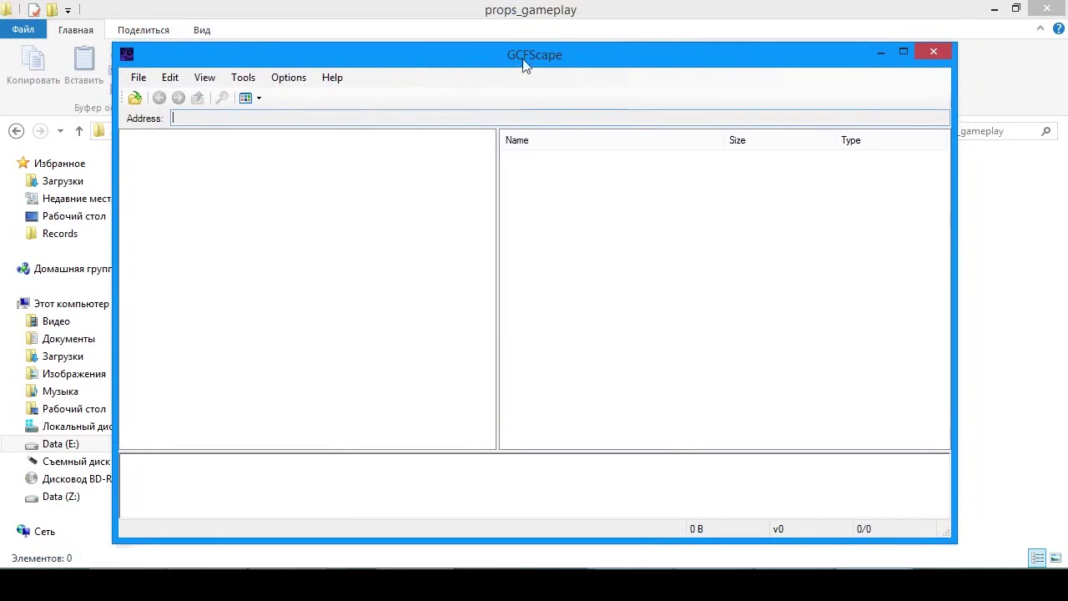
{"action": "left_click_drag", "start_coordinate": [272, 61], "coordinate": [292, 149]}
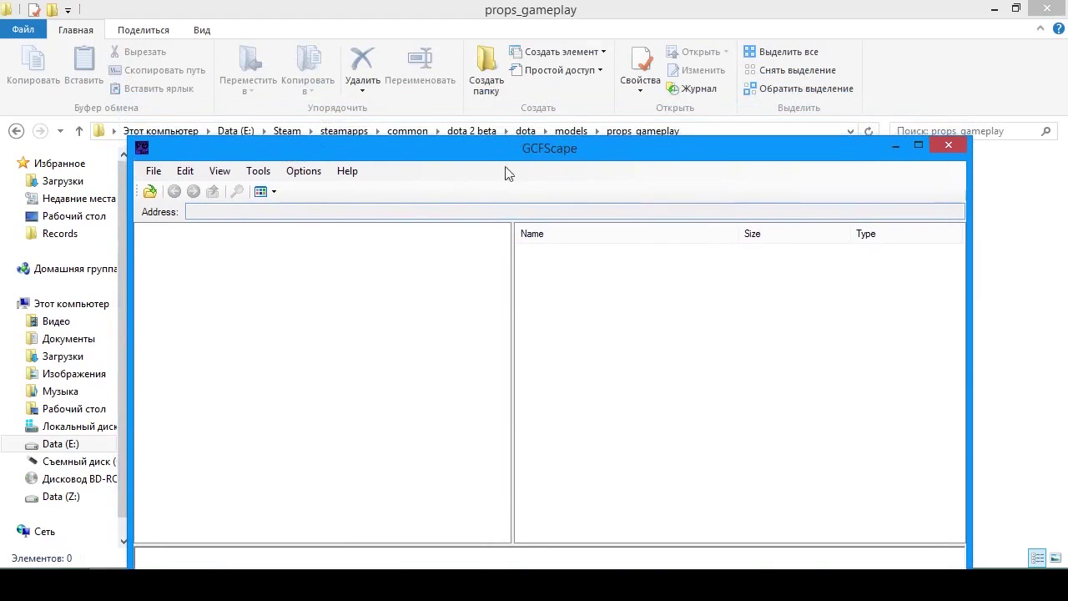
Step: Copy the full path of the props_gameplay folder and return to GCFScape
{"action": "left_click", "coordinate": [717, 130]}
{"action": "right_click", "coordinate": [701, 134]}
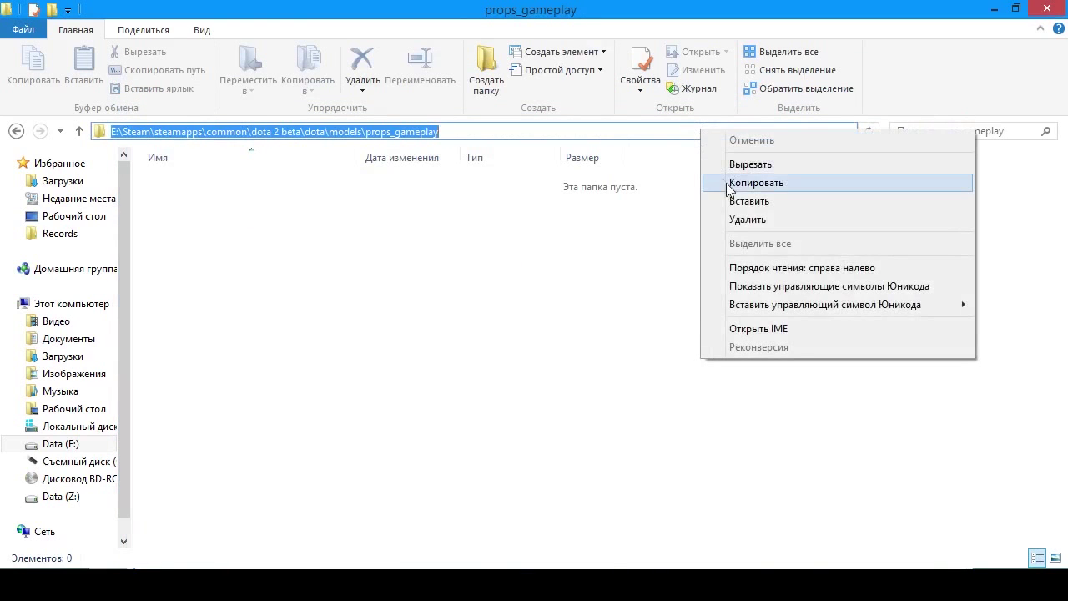
{"action": "left_click", "coordinate": [710, 183]}
{"action": "key", "text": "alt+Tab"}
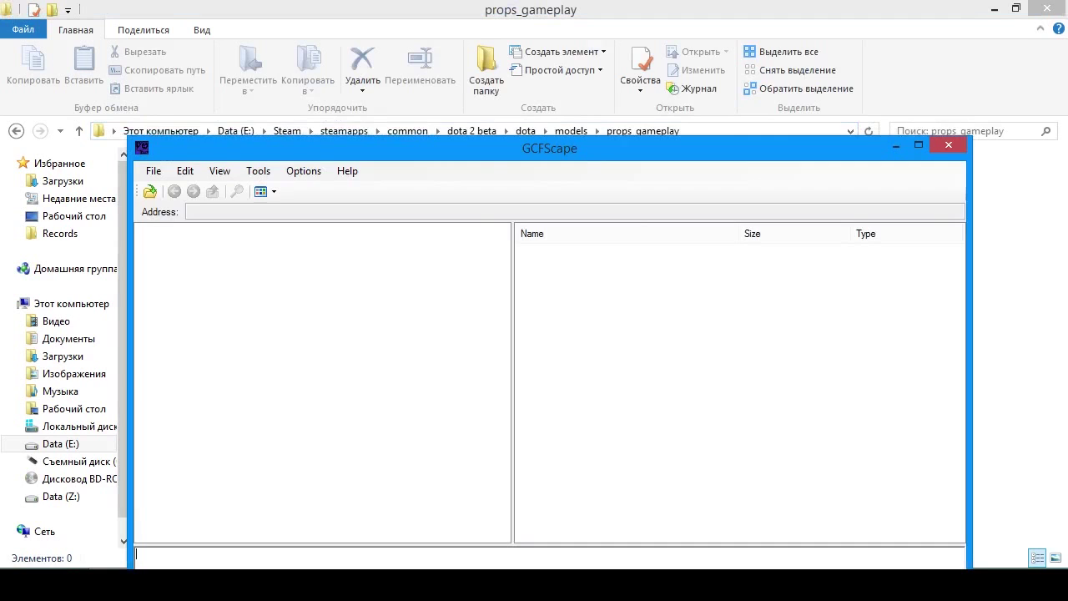
Step: Move the GCFScape window clear of the folder's address bar, copy the full props_gameplay path again, and return to GCFScape
{"action": "left_click_drag", "start_coordinate": [387, 152], "coordinate": [490, 132]}
{"action": "left_click_drag", "start_coordinate": [231, 122], "coordinate": [334, 229]}
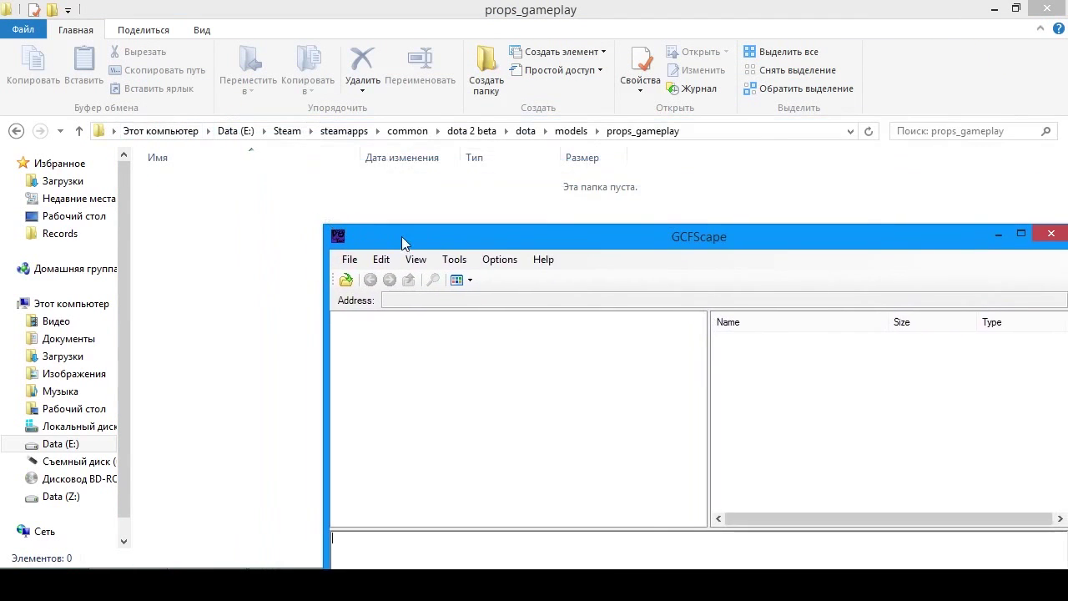
{"action": "left_click_drag", "start_coordinate": [401, 237], "coordinate": [242, 169]}
{"action": "left_click", "coordinate": [692, 128]}
{"action": "right_click", "coordinate": [692, 129]}
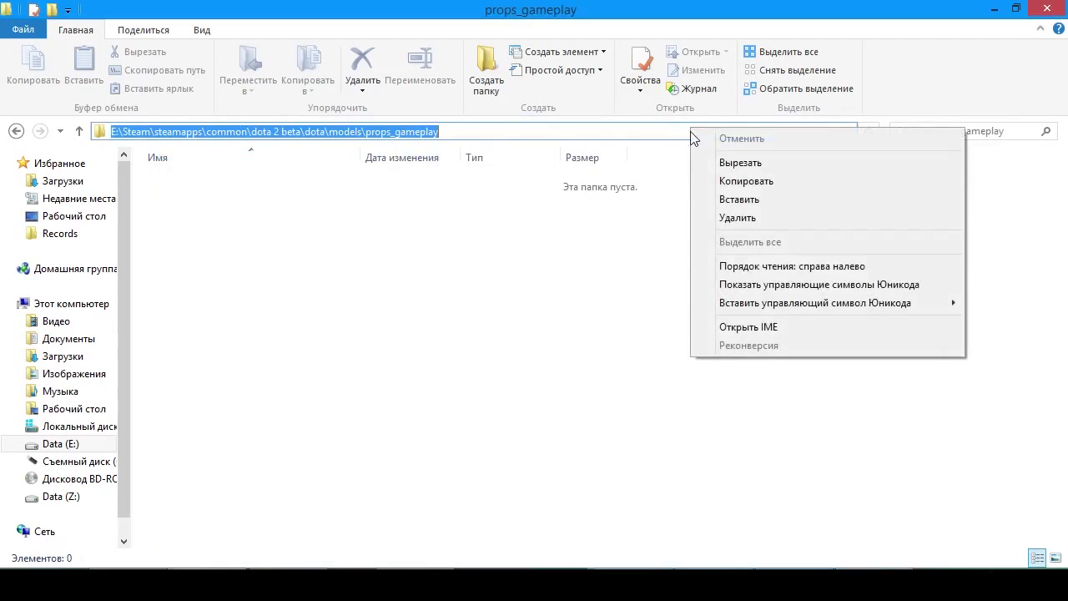
{"action": "left_click", "coordinate": [733, 180]}
{"action": "left_click", "coordinate": [861, 565]}
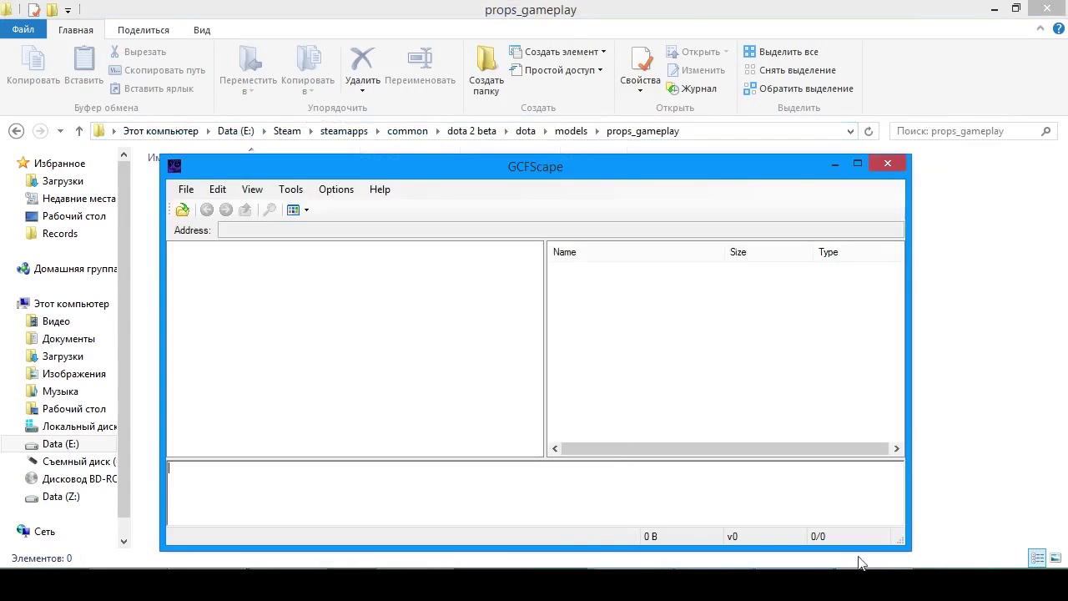
Step: Start opening a package in GCFScape and go to the copied props_gameplay folder path
{"action": "left_click", "coordinate": [186, 194]}
{"action": "left_click", "coordinate": [211, 208]}
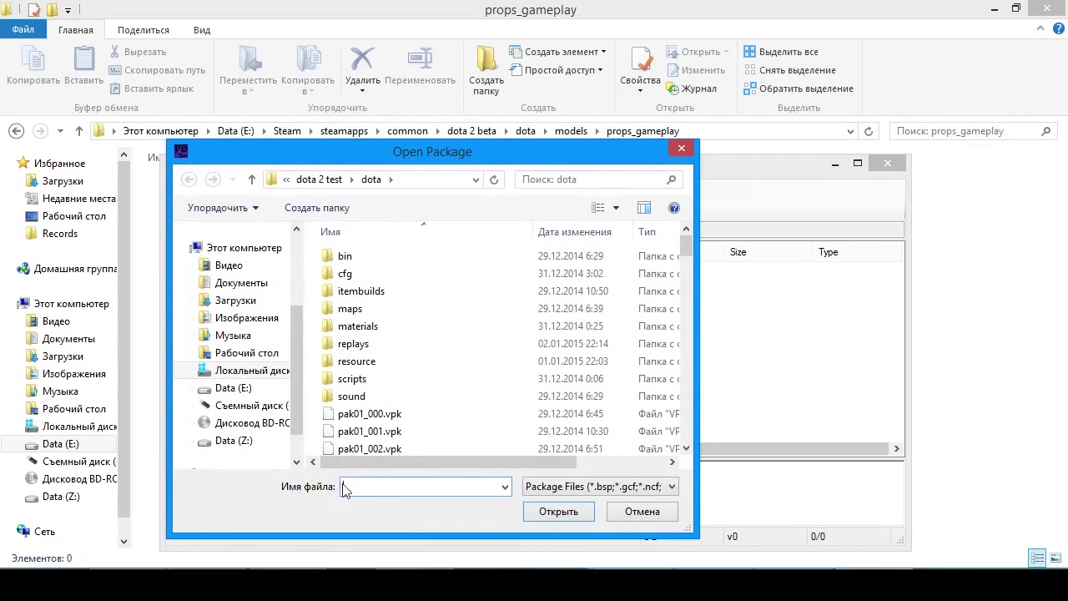
{"action": "right_click", "coordinate": [370, 484]}
{"action": "left_click", "coordinate": [420, 327]}
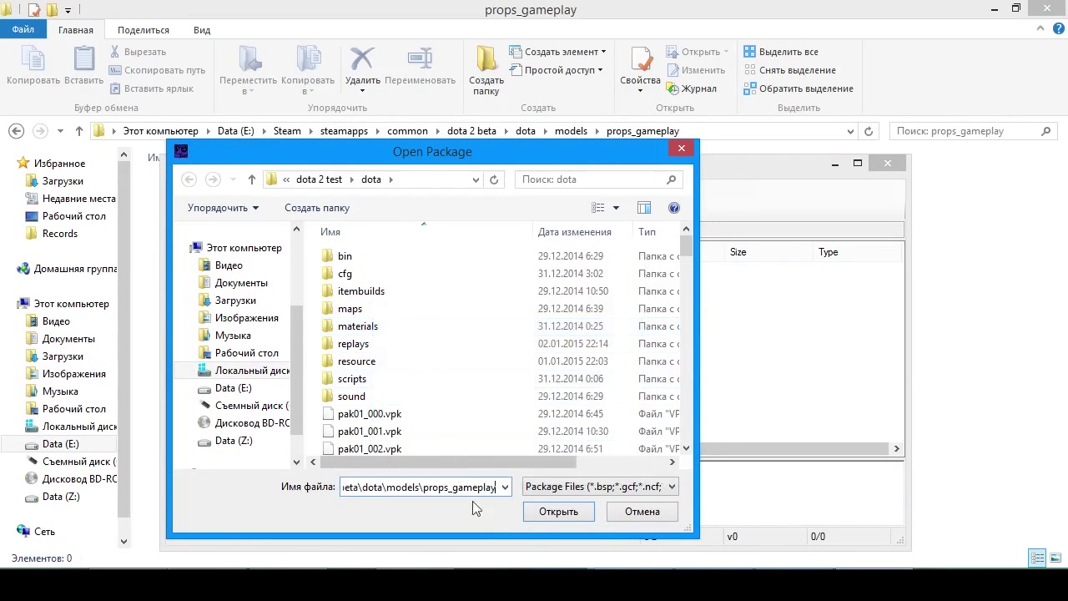
{"action": "left_click", "coordinate": [549, 515]}
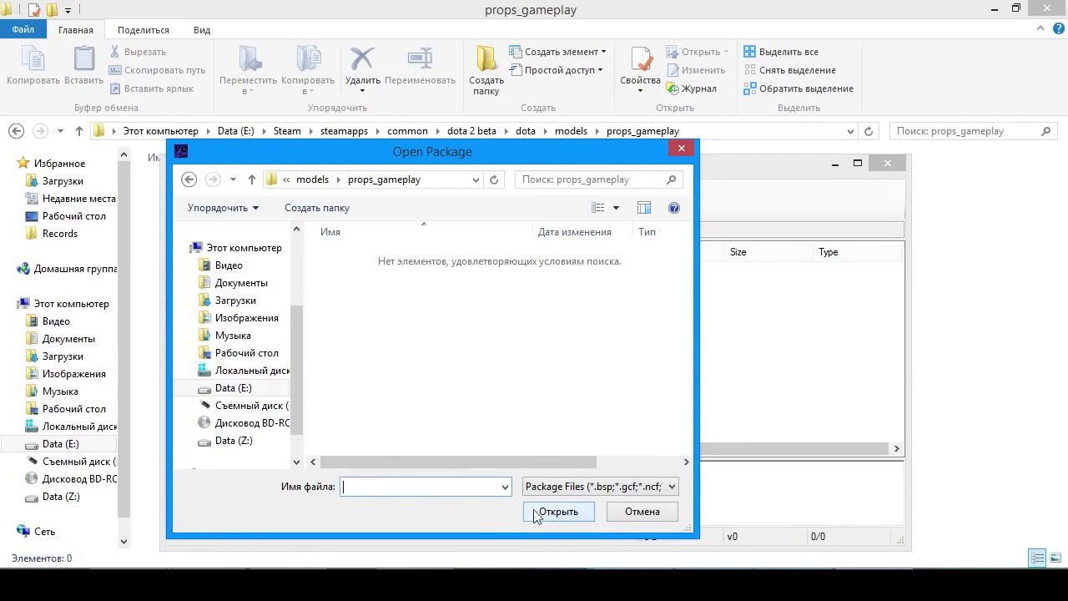
Step: Go up two levels to the dota folder and open the package pak01_dir.vpk
{"action": "left_click", "coordinate": [251, 180]}
{"action": "left_click", "coordinate": [251, 179]}
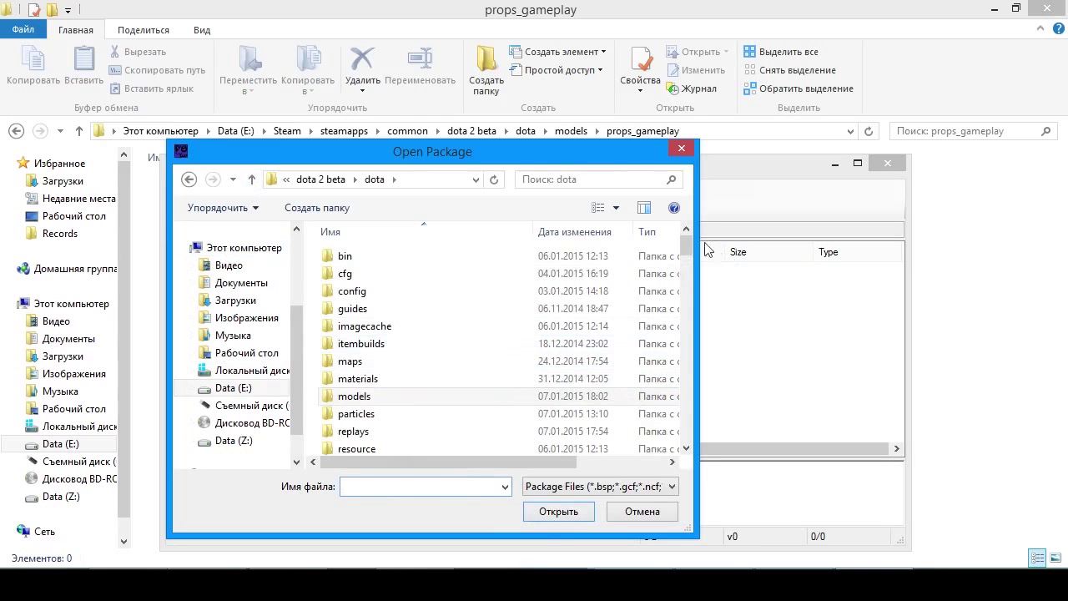
{"action": "left_click_drag", "start_coordinate": [687, 248], "coordinate": [673, 404]}
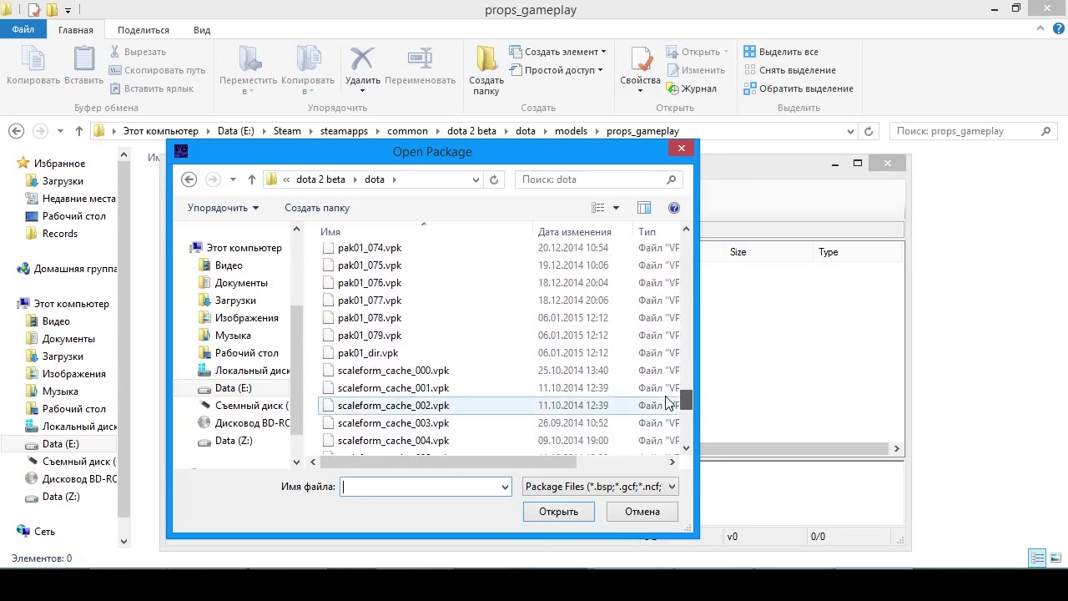
{"action": "double_click", "coordinate": [375, 353]}
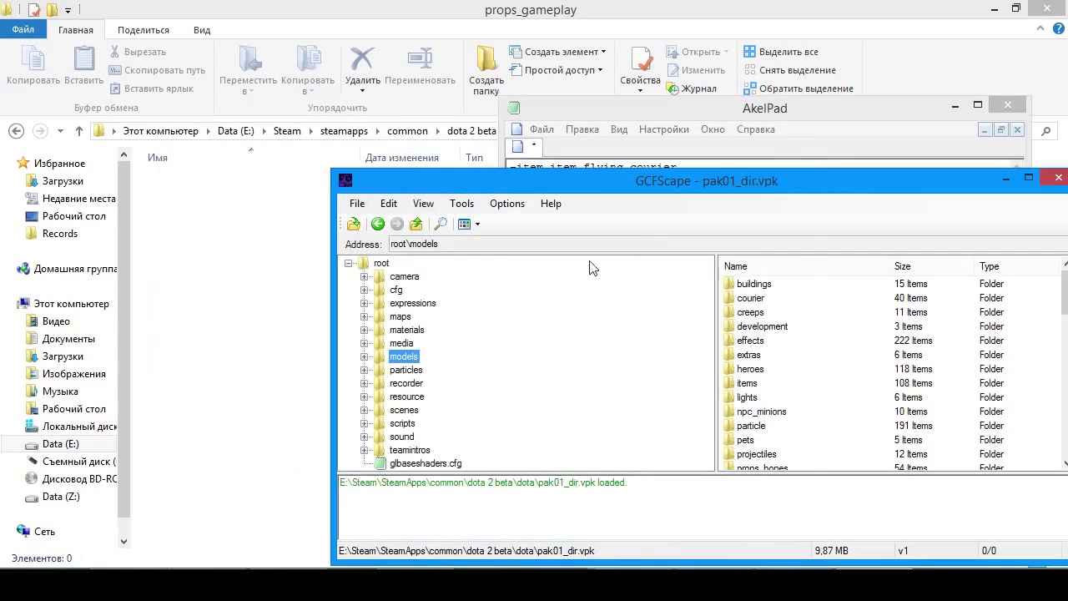
Step: Reposition the GCFScape window, highlight the root\models address, and expand the models folder in the package tree
{"action": "left_click_drag", "start_coordinate": [576, 173], "coordinate": [540, 143]}
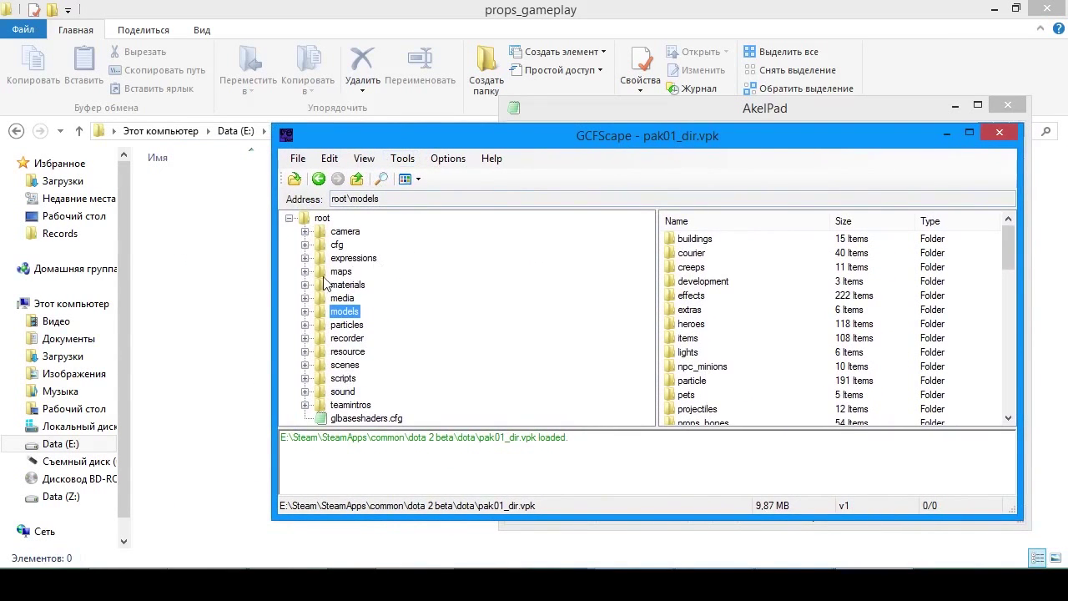
{"action": "left_click", "coordinate": [399, 199]}
{"action": "left_click", "coordinate": [379, 200]}
{"action": "left_click_drag", "start_coordinate": [378, 200], "coordinate": [322, 201]}
{"action": "key", "text": "Return"}
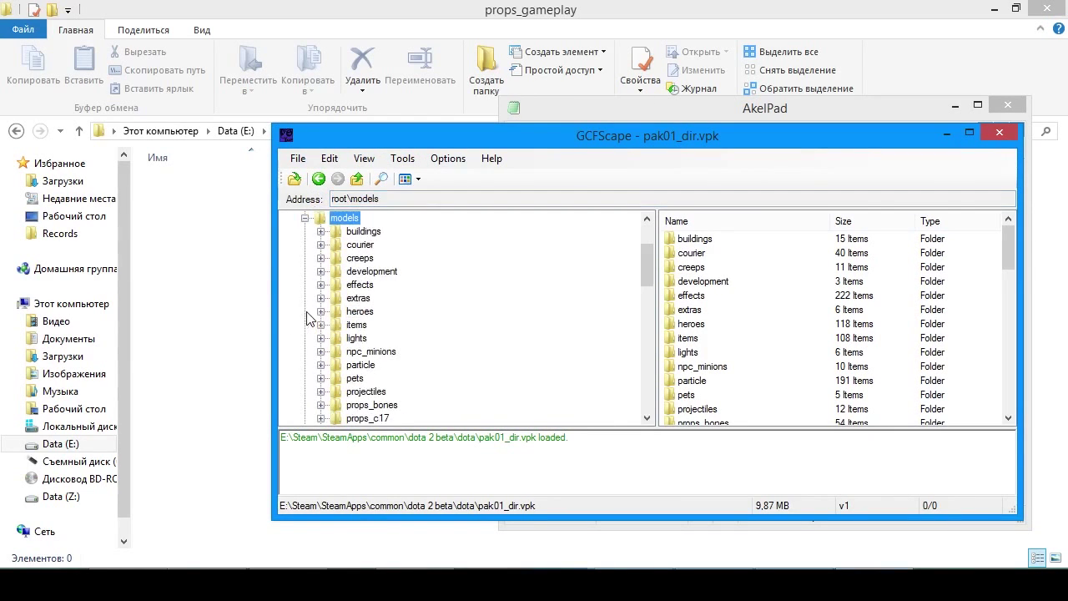
Step: Expand the items folder inside models and open its courier subfolder
{"action": "left_click", "coordinate": [321, 325]}
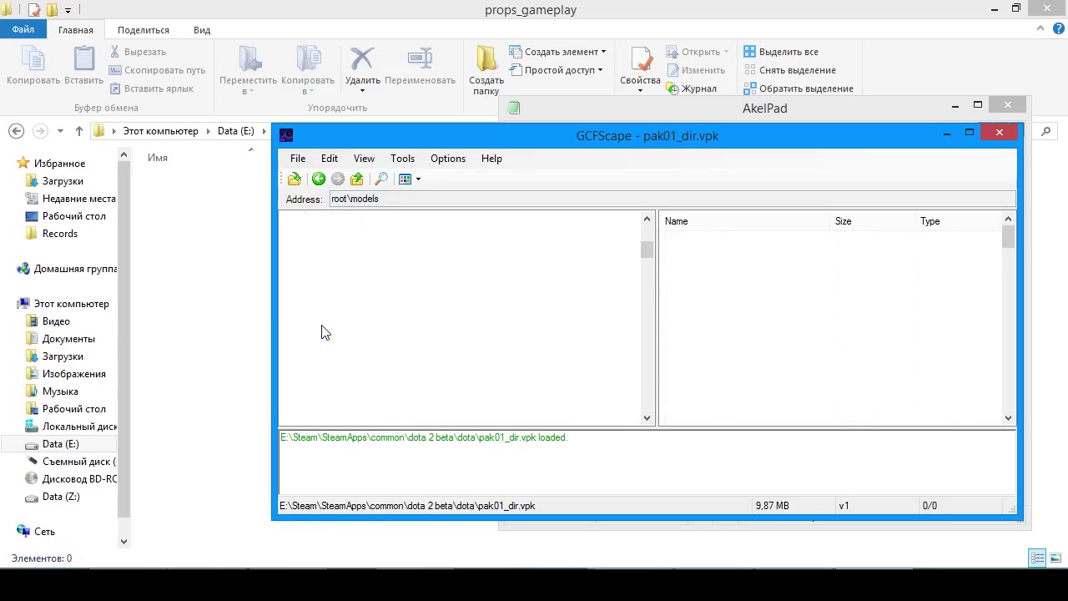
{"action": "scroll", "coordinate": [303, 312], "scroll_direction": "down", "scroll_amount": 2}
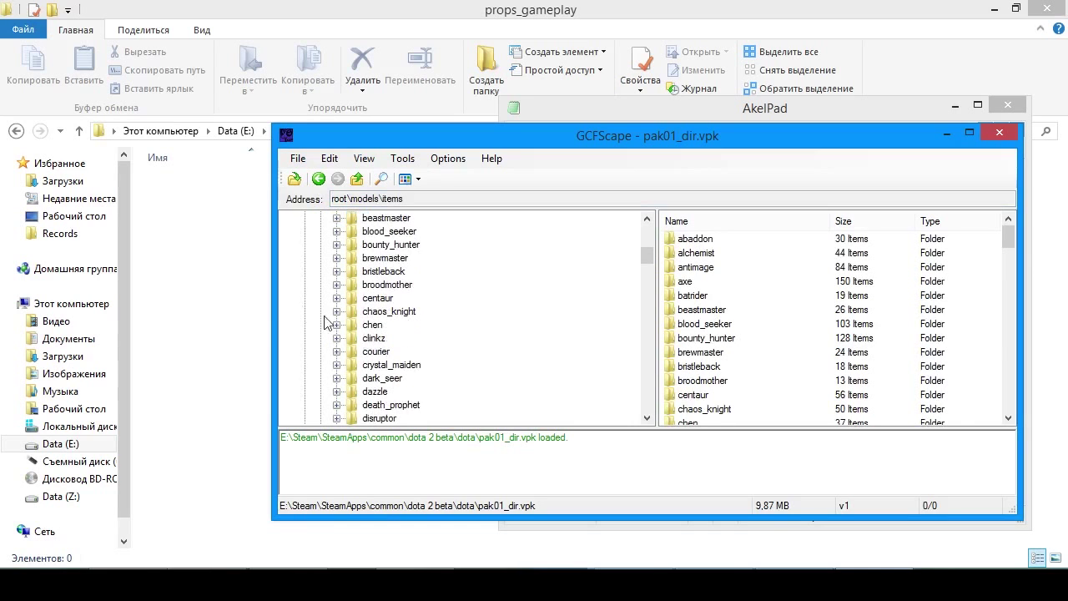
{"action": "scroll", "coordinate": [340, 317], "scroll_direction": "up", "scroll_amount": 2}
{"action": "scroll", "coordinate": [341, 317], "scroll_direction": "down", "scroll_amount": 2}
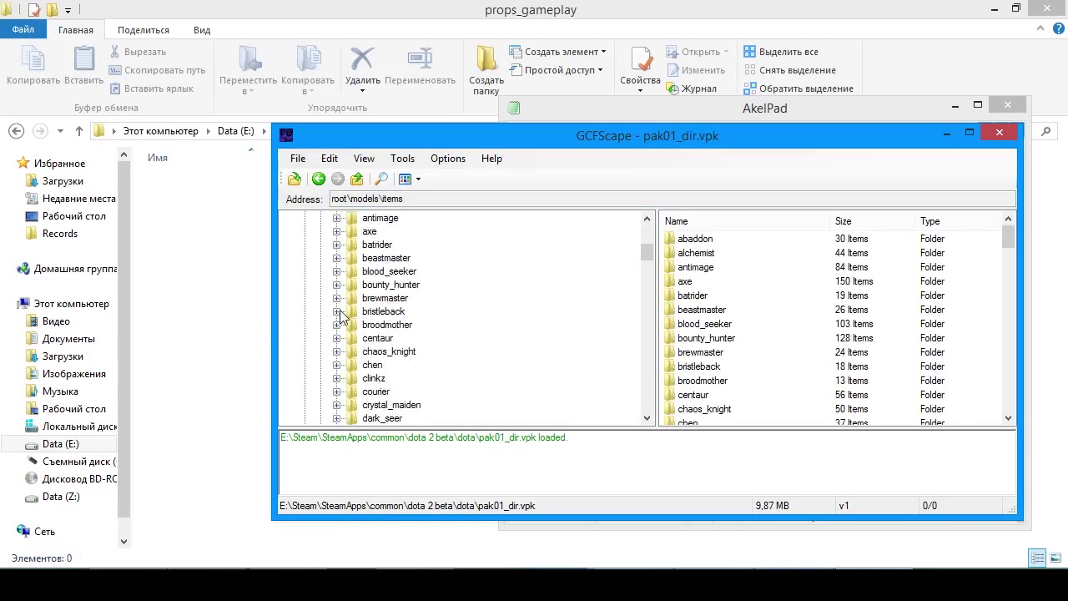
{"action": "left_click", "coordinate": [352, 352]}
{"action": "left_click", "coordinate": [336, 352]}
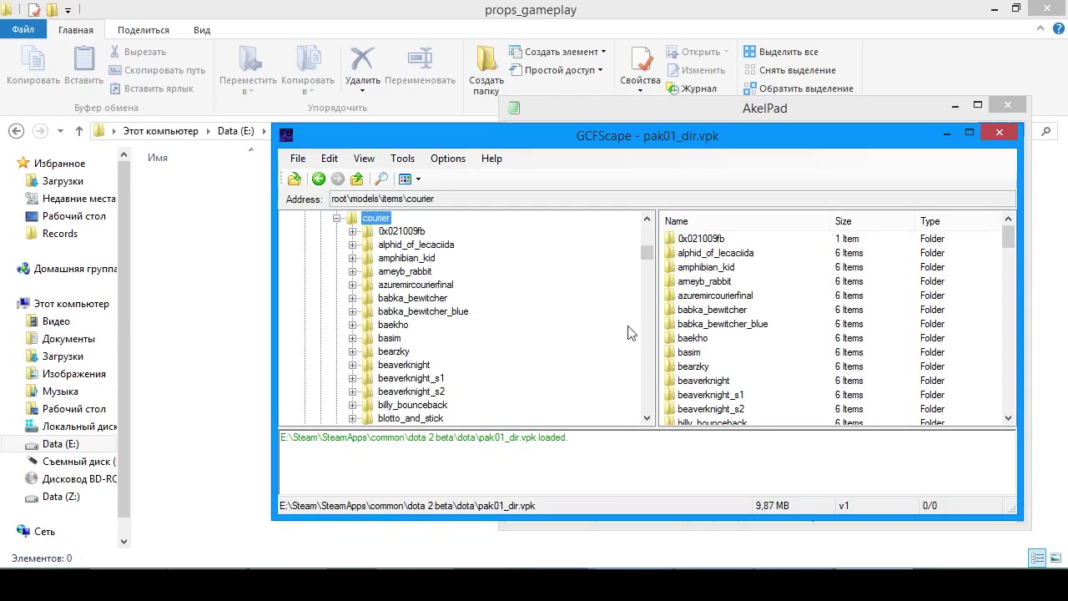
Step: Browse the courier model folders and open the itsy folder
{"action": "left_click_drag", "start_coordinate": [648, 260], "coordinate": [658, 312]}
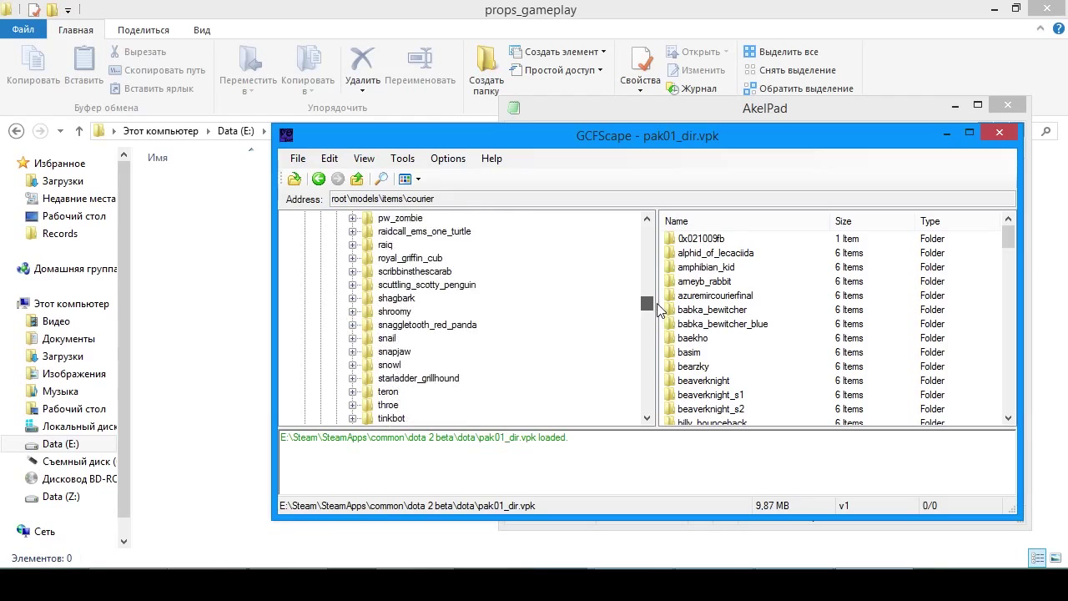
{"action": "scroll", "coordinate": [536, 357], "scroll_direction": "down", "scroll_amount": 2}
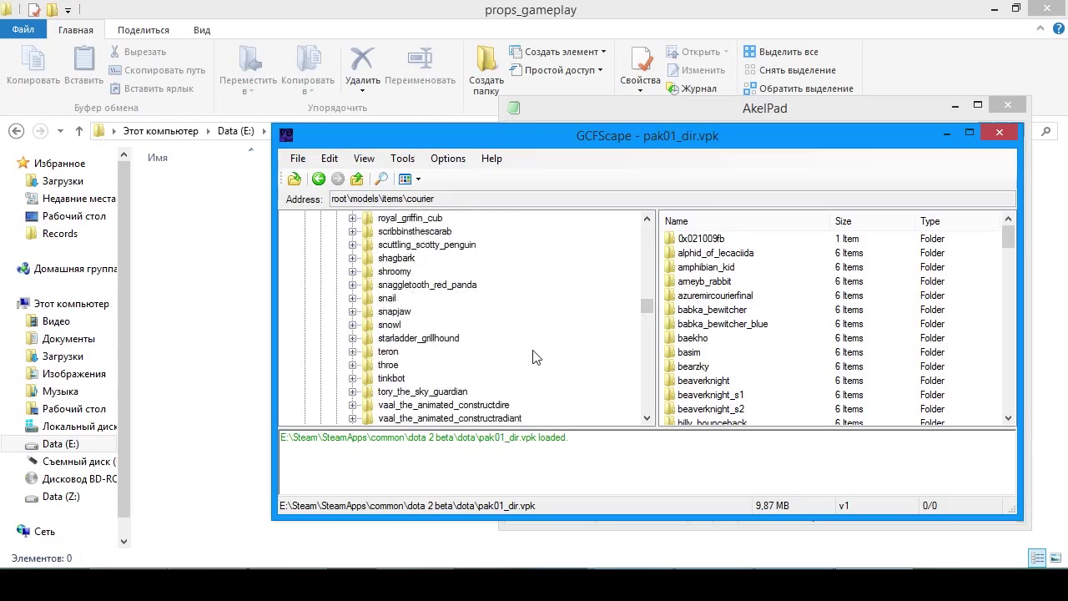
{"action": "scroll", "coordinate": [536, 358], "scroll_direction": "up", "scroll_amount": 2}
{"action": "scroll", "coordinate": [535, 357], "scroll_direction": "up", "scroll_amount": 7}
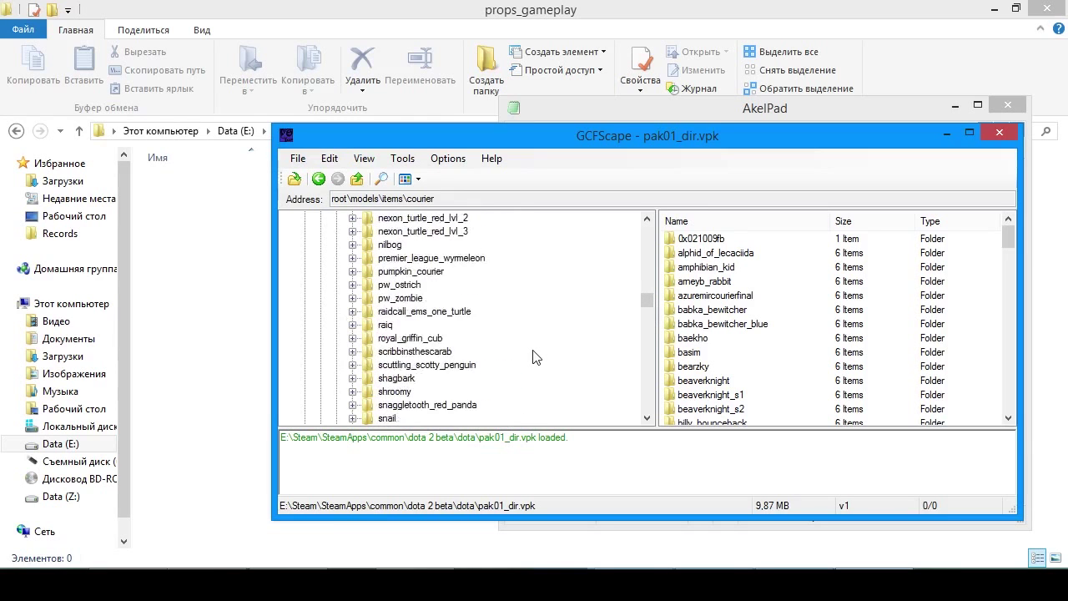
{"action": "scroll", "coordinate": [535, 357], "scroll_direction": "up", "scroll_amount": 3}
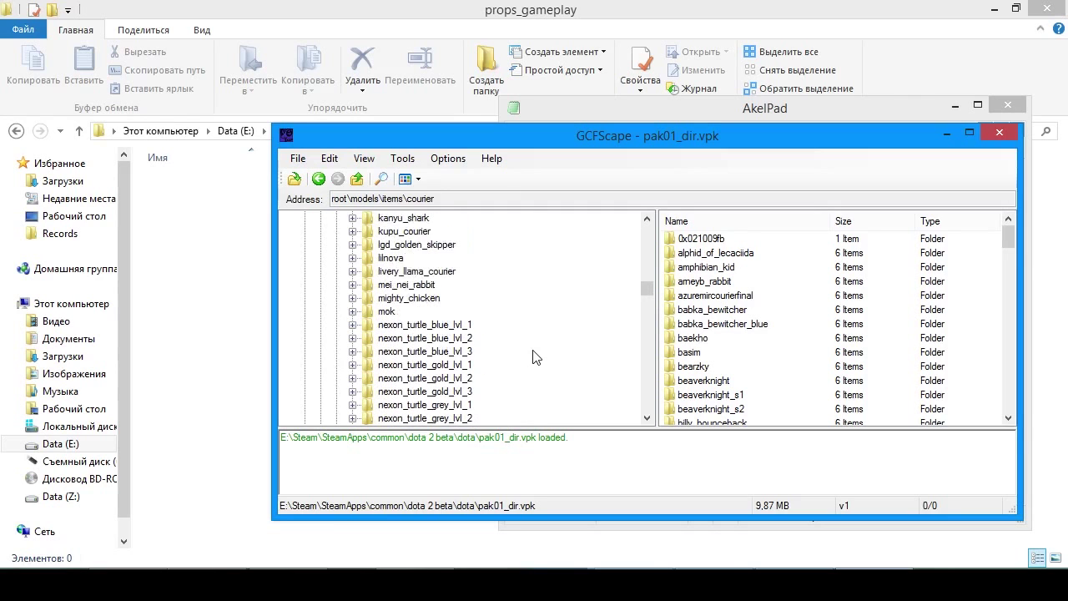
{"action": "scroll", "coordinate": [536, 357], "scroll_direction": "up", "scroll_amount": 1}
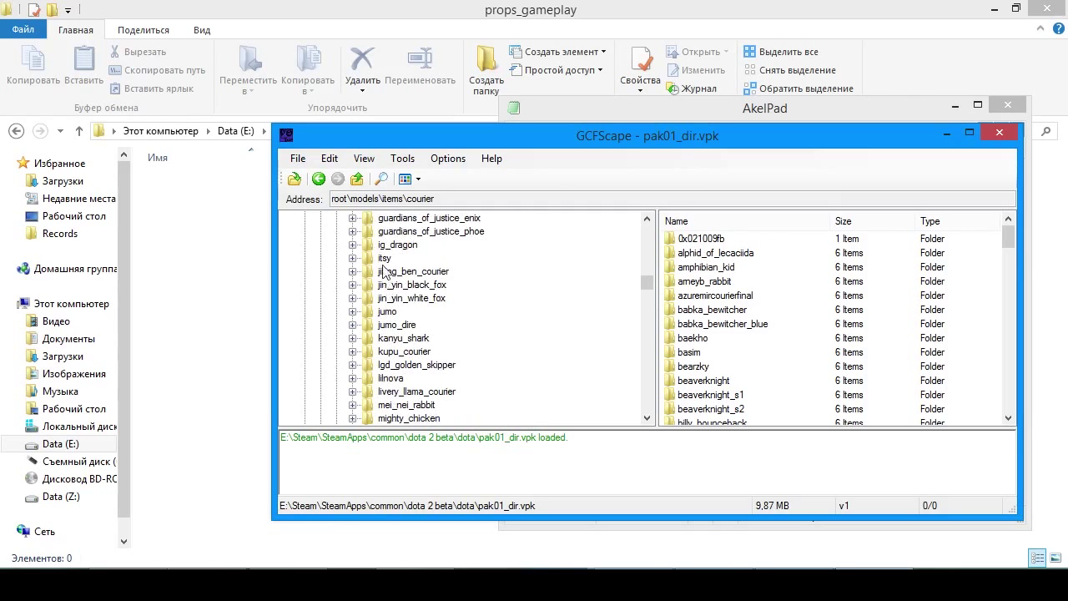
{"action": "left_click", "coordinate": [385, 259]}
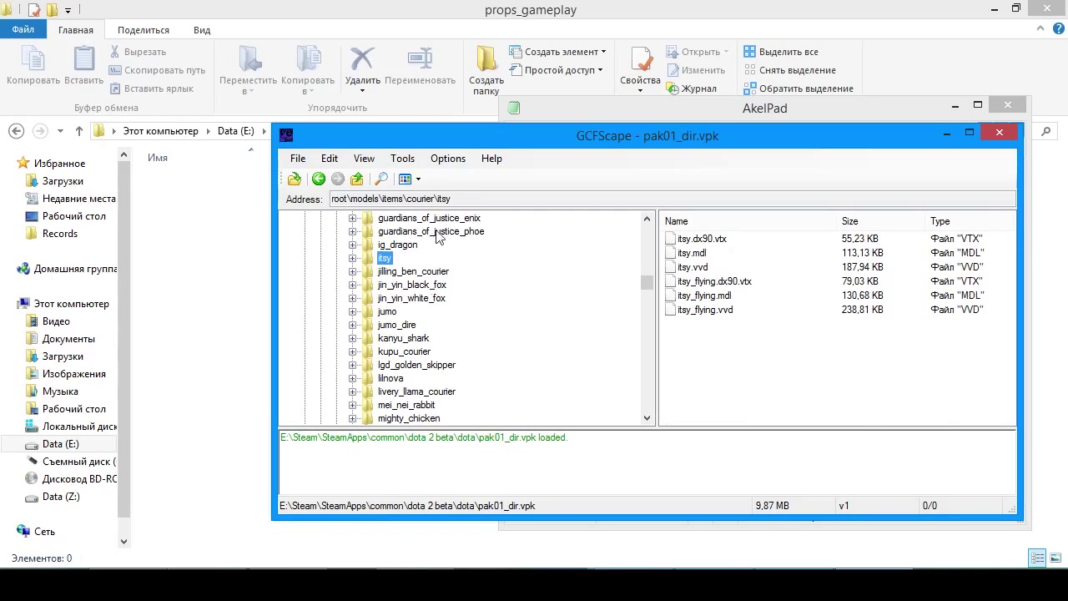
Step: Move the GCFScape window aside to uncover the props_gameplay folder and highlight the address path of the itsy folder
{"action": "left_click_drag", "start_coordinate": [430, 135], "coordinate": [527, 157]}
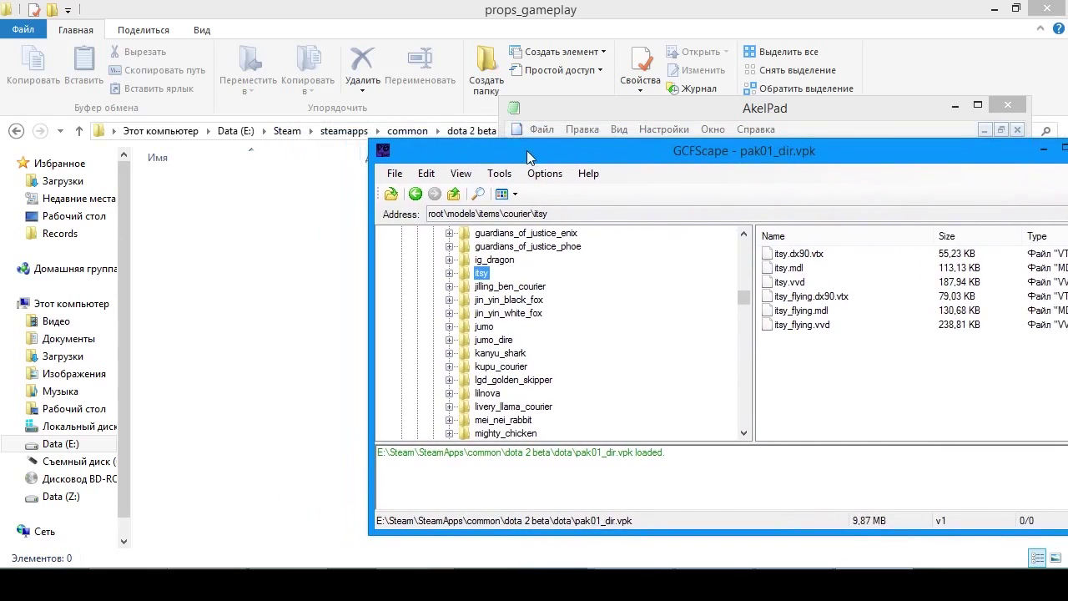
{"action": "left_click", "coordinate": [494, 260]}
{"action": "left_click", "coordinate": [482, 273]}
{"action": "left_click_drag", "start_coordinate": [573, 214], "coordinate": [420, 215]}
{"action": "left_click", "coordinate": [552, 215]}
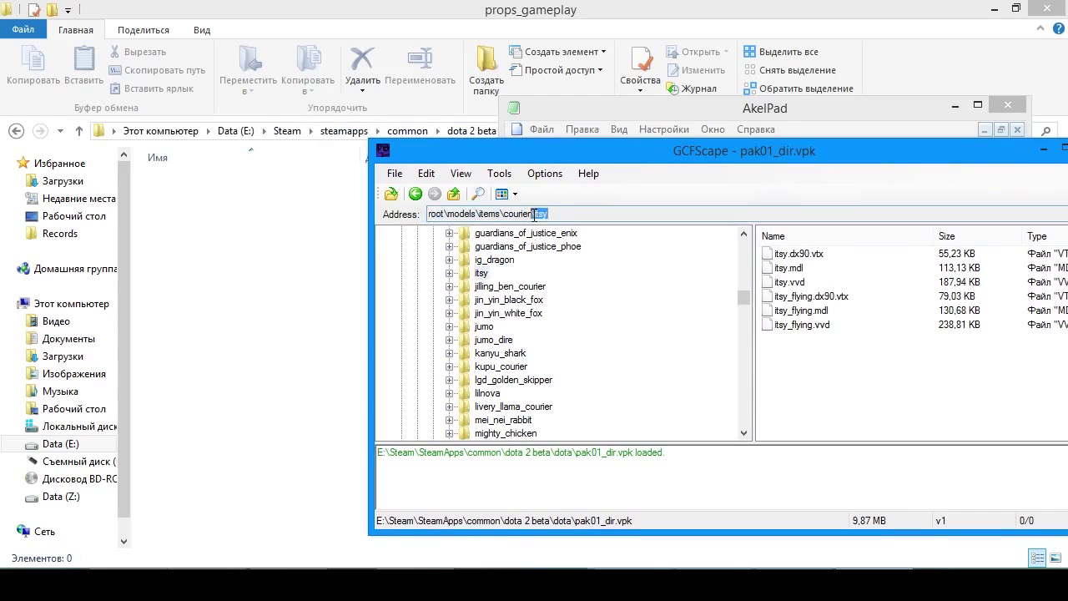
Step: Look through several neighbouring courier folders and return to the itsy folder
{"action": "left_click", "coordinate": [483, 263]}
{"action": "left_click", "coordinate": [487, 286]}
{"action": "left_click", "coordinate": [484, 327]}
{"action": "left_click", "coordinate": [495, 262]}
{"action": "left_click", "coordinate": [484, 274]}
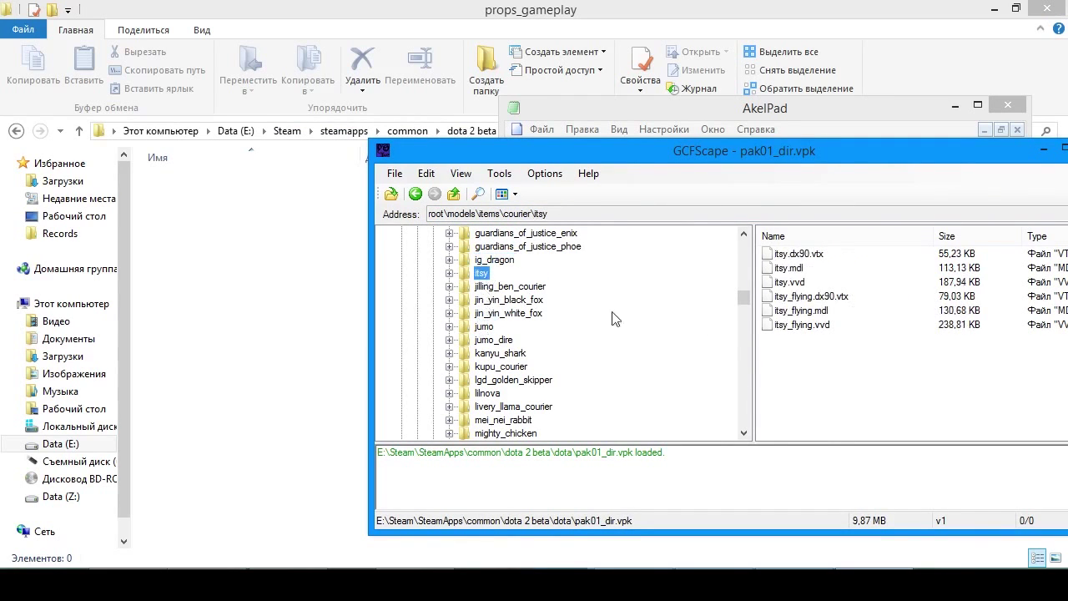
Step: Extract all six files of the itsy folder into the props_gameplay folder and clear the selection there
{"action": "left_click_drag", "start_coordinate": [813, 376], "coordinate": [782, 256]}
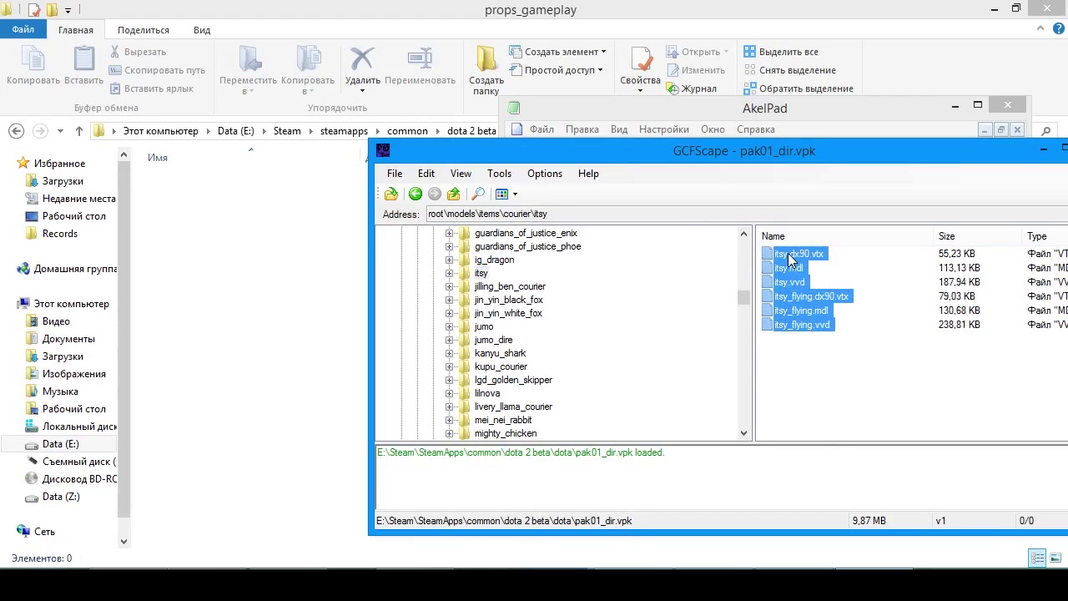
{"action": "left_click_drag", "start_coordinate": [233, 279], "coordinate": [236, 282]}
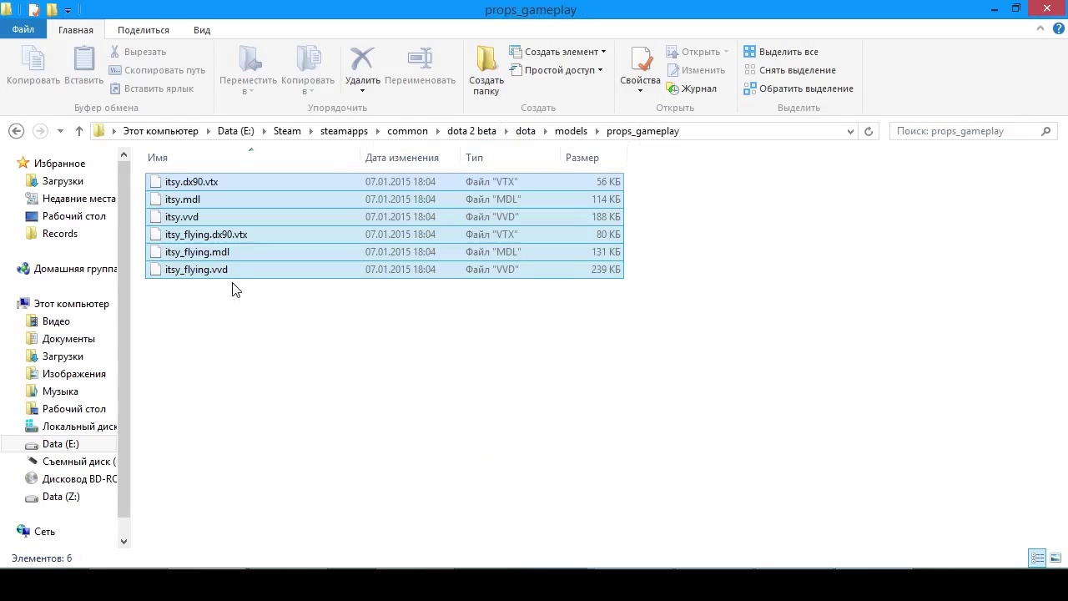
{"action": "left_click", "coordinate": [691, 301]}
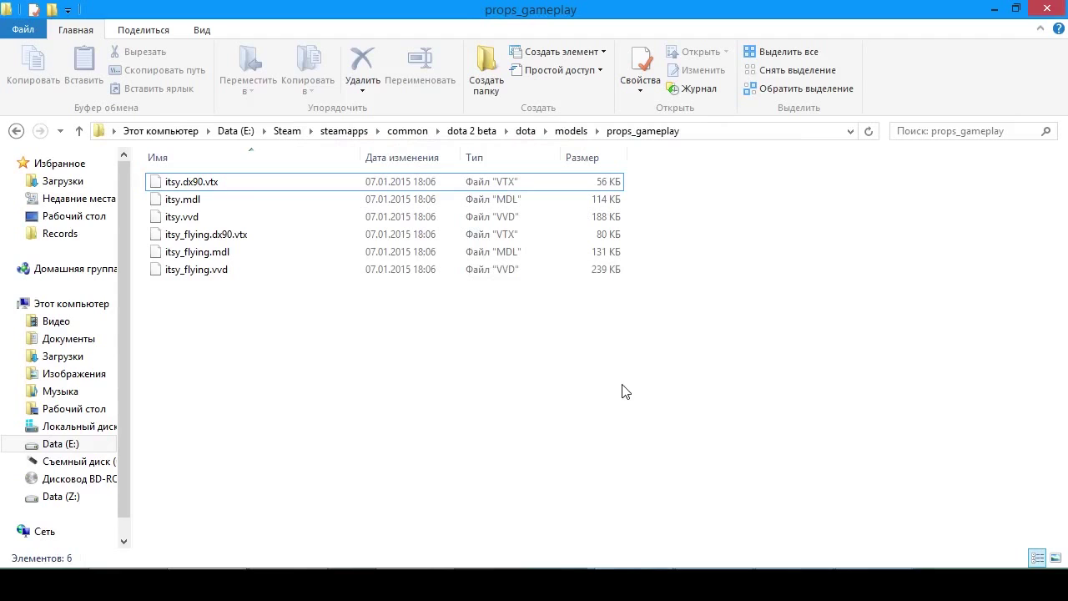
Step: Return to GCFScape and compare the regular and flying model files in the jumo_dire, ig_dragon, kupu_courier and lilnova folders
{"action": "left_click", "coordinate": [811, 571]}
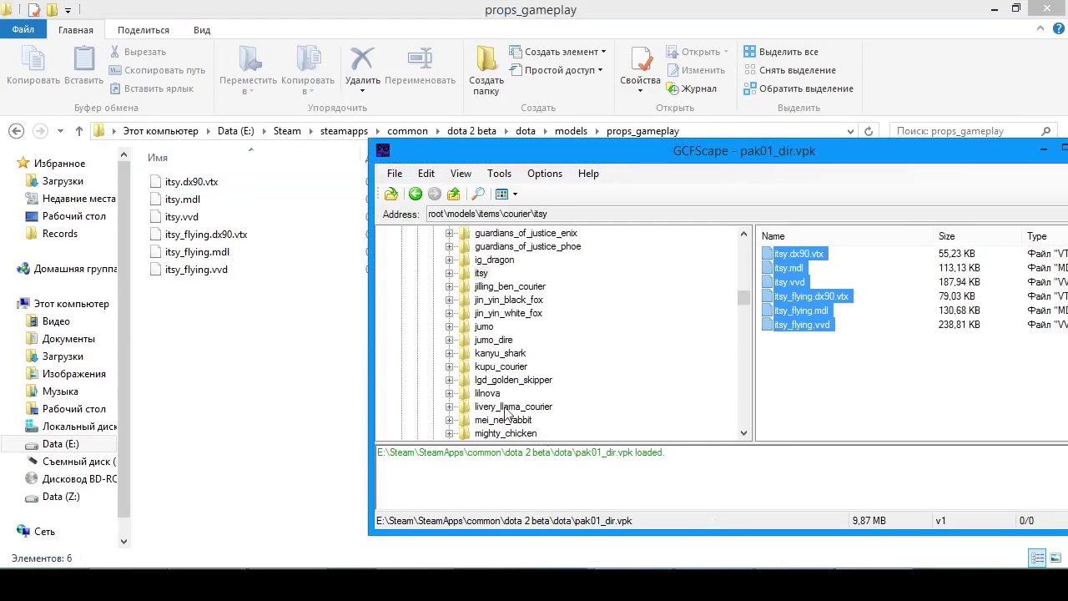
{"action": "left_click", "coordinate": [482, 342]}
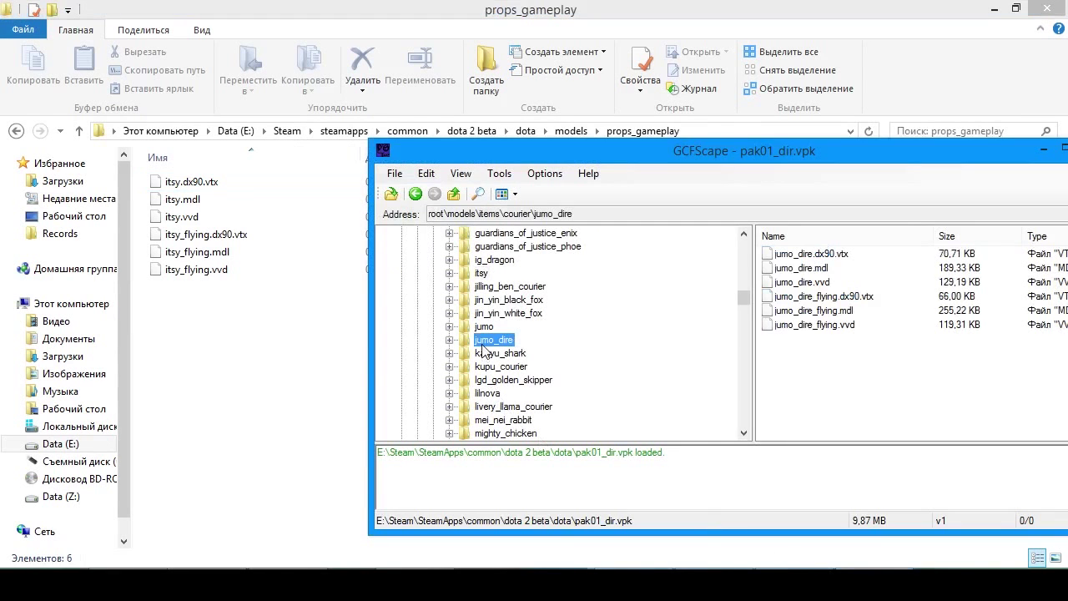
{"action": "left_click", "coordinate": [495, 261]}
{"action": "left_click", "coordinate": [793, 259]}
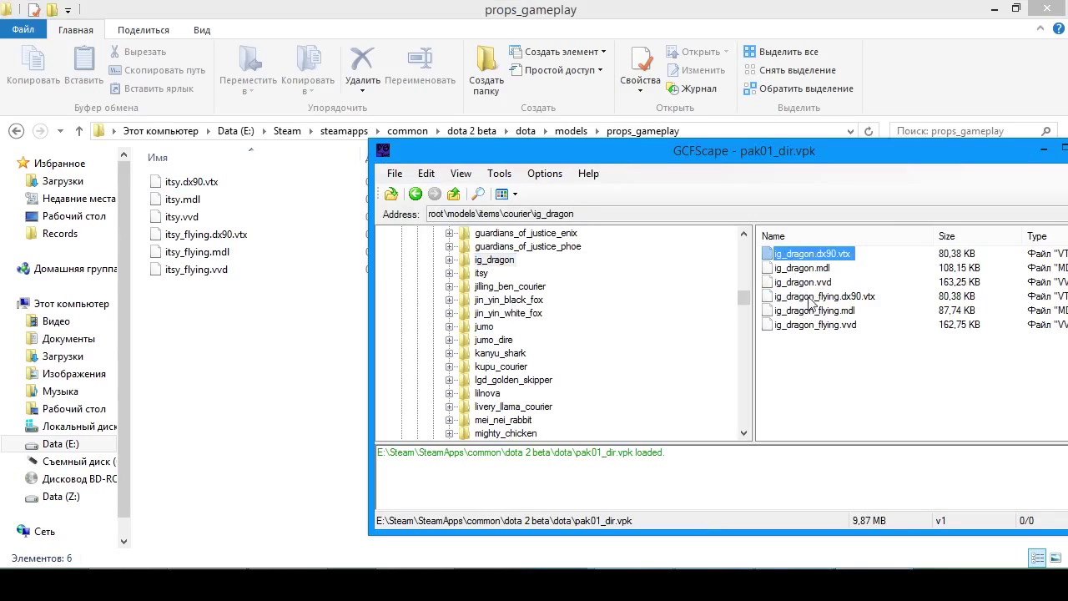
{"action": "left_click", "coordinate": [800, 298]}
{"action": "left_click", "coordinate": [493, 368]}
{"action": "left_click", "coordinate": [822, 268]}
{"action": "left_click", "coordinate": [835, 311]}
{"action": "left_click", "coordinate": [483, 394]}
{"action": "left_click", "coordinate": [806, 269]}
{"action": "left_click", "coordinate": [812, 312]}
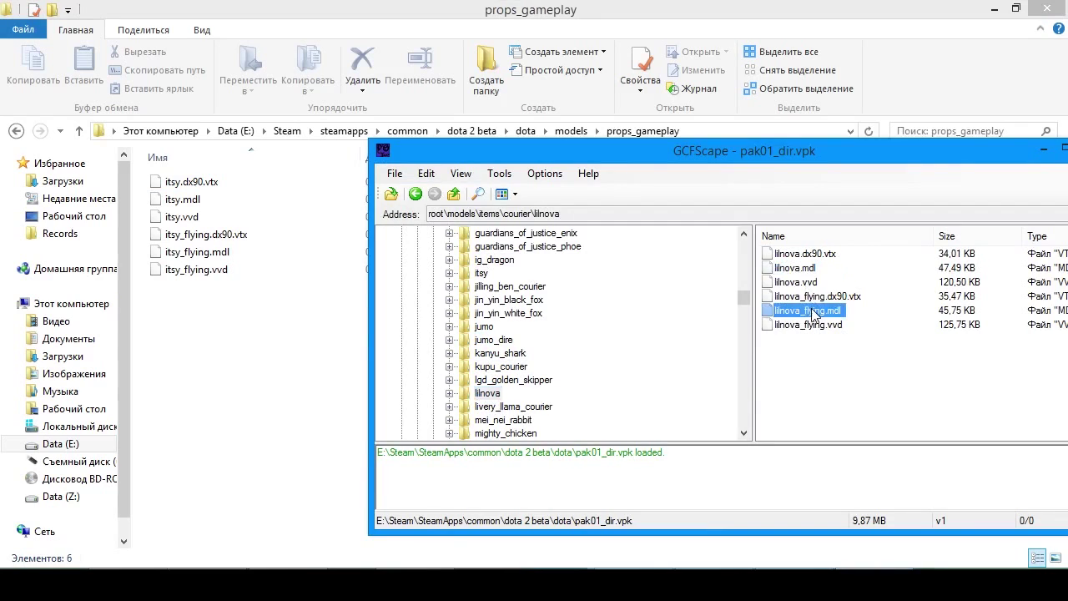
Step: Examine the regular and flying itsy file groups in the props_gameplay folder, and bring up the notes in AkelPad
{"action": "left_click", "coordinate": [257, 344]}
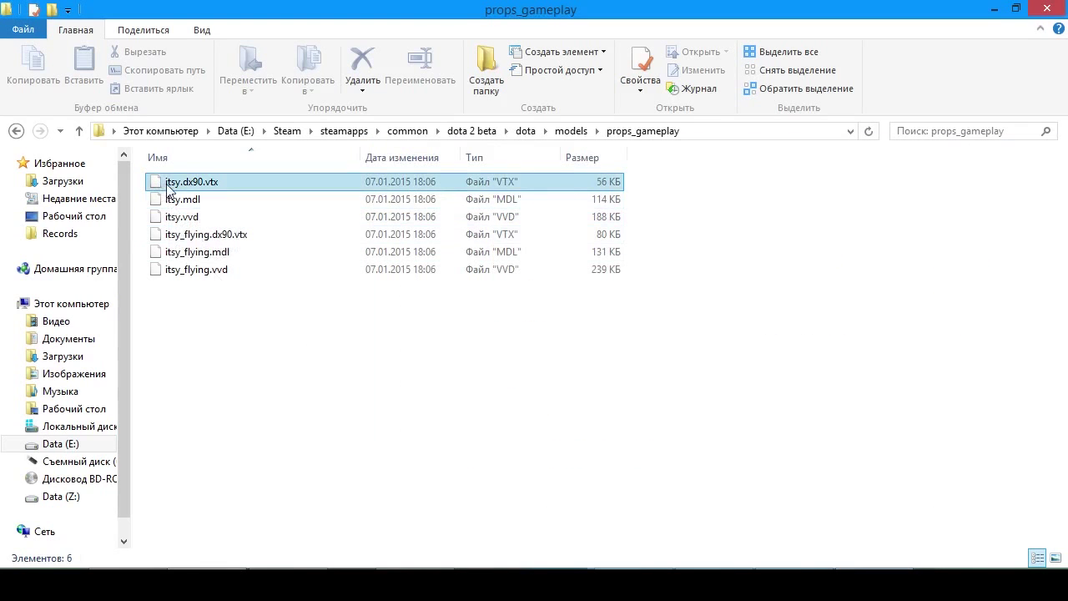
{"action": "left_click", "coordinate": [190, 202]}
{"action": "left_click", "coordinate": [186, 216]}
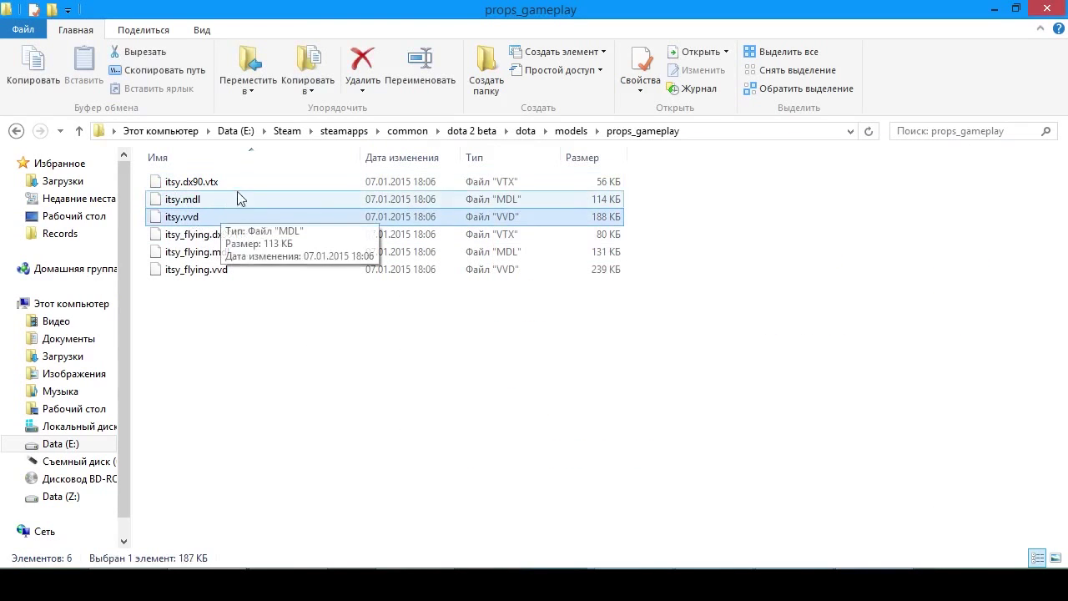
{"action": "left_click", "coordinate": [229, 188], "text": "shift"}
{"action": "left_click", "coordinate": [213, 237]}
{"action": "left_click", "coordinate": [213, 273], "text": "shift"}
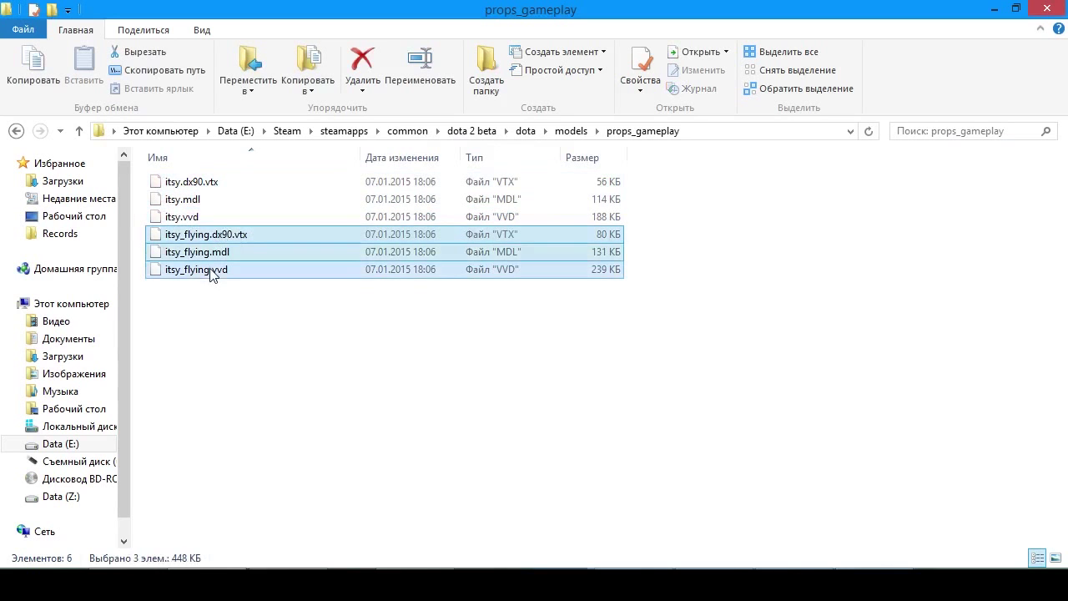
{"action": "left_click", "coordinate": [257, 338]}
{"action": "key", "text": "alt+Tab"}
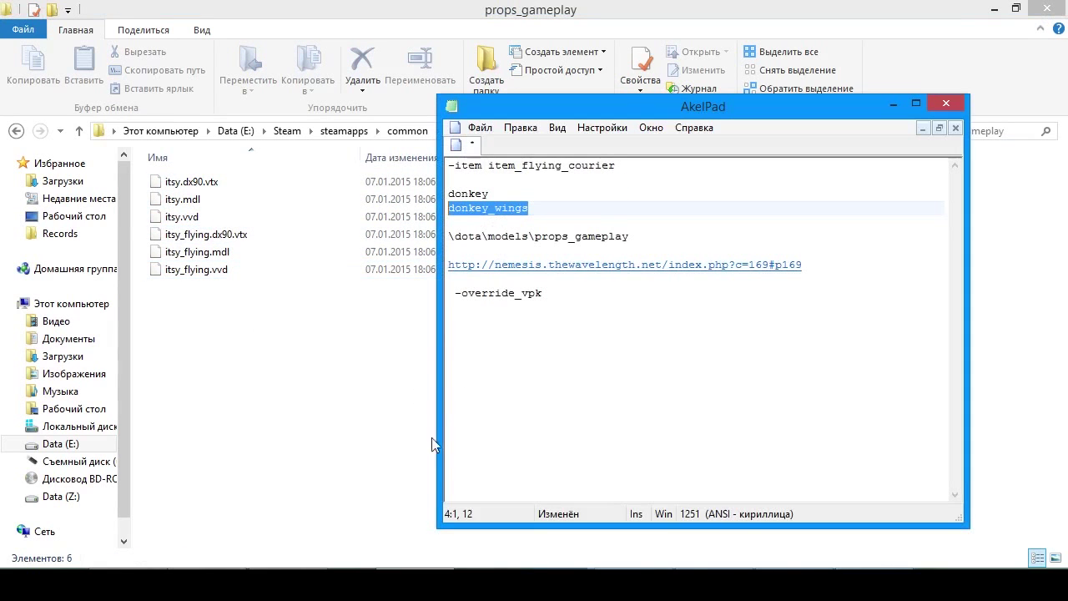
Step: Copy the model name donkey from the AkelPad notes
{"action": "left_click", "coordinate": [477, 197]}
{"action": "left_click_drag", "start_coordinate": [541, 207], "coordinate": [431, 199]}
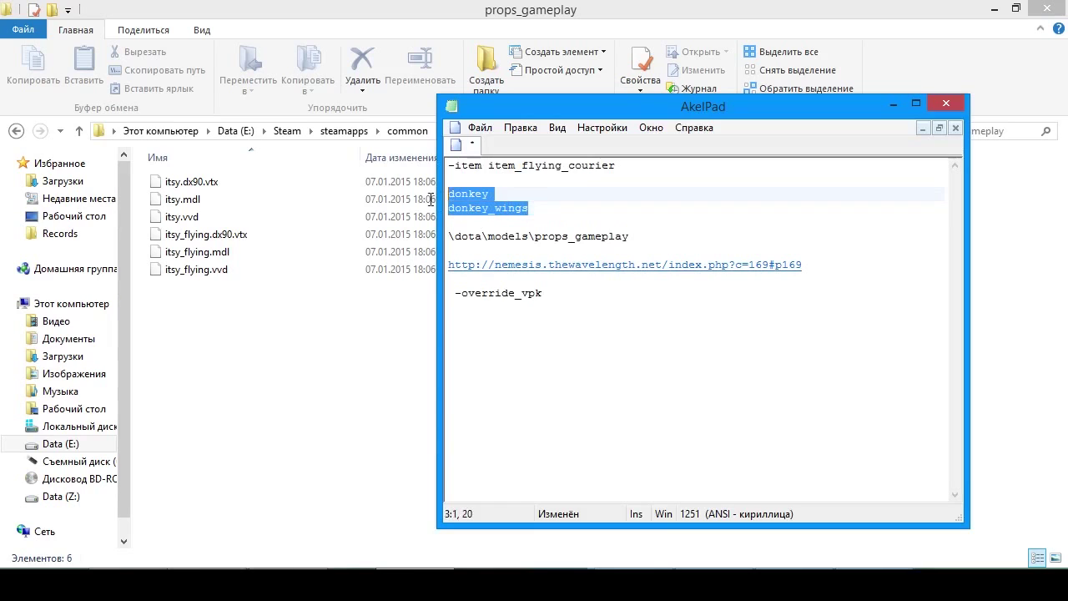
{"action": "double_click", "coordinate": [470, 197]}
{"action": "left_click_drag", "start_coordinate": [540, 207], "coordinate": [453, 208]}
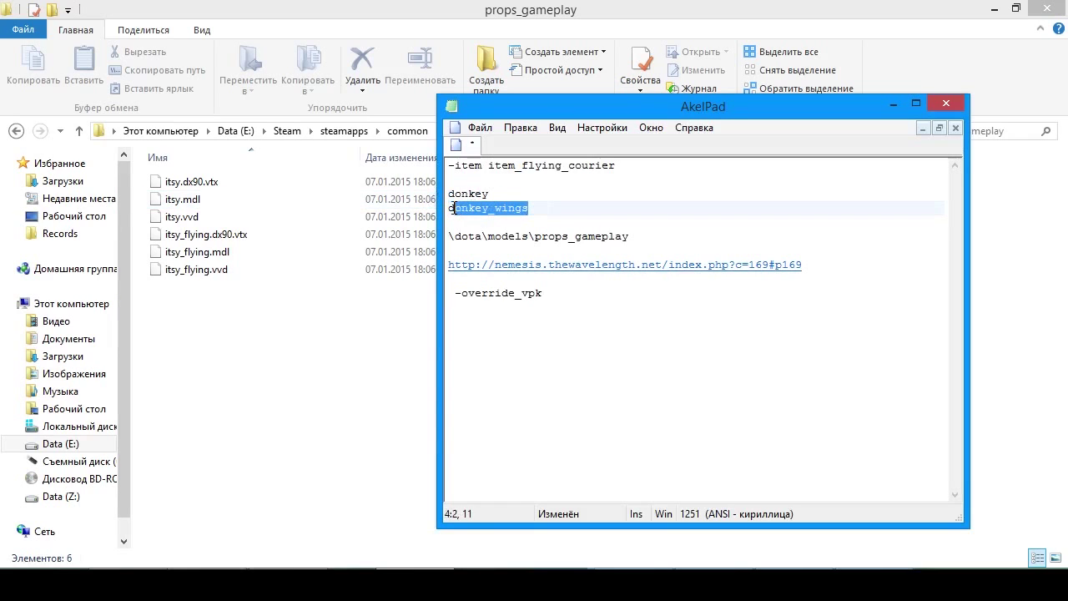
{"action": "double_click", "coordinate": [459, 198]}
{"action": "key", "text": "ctrl+c"}
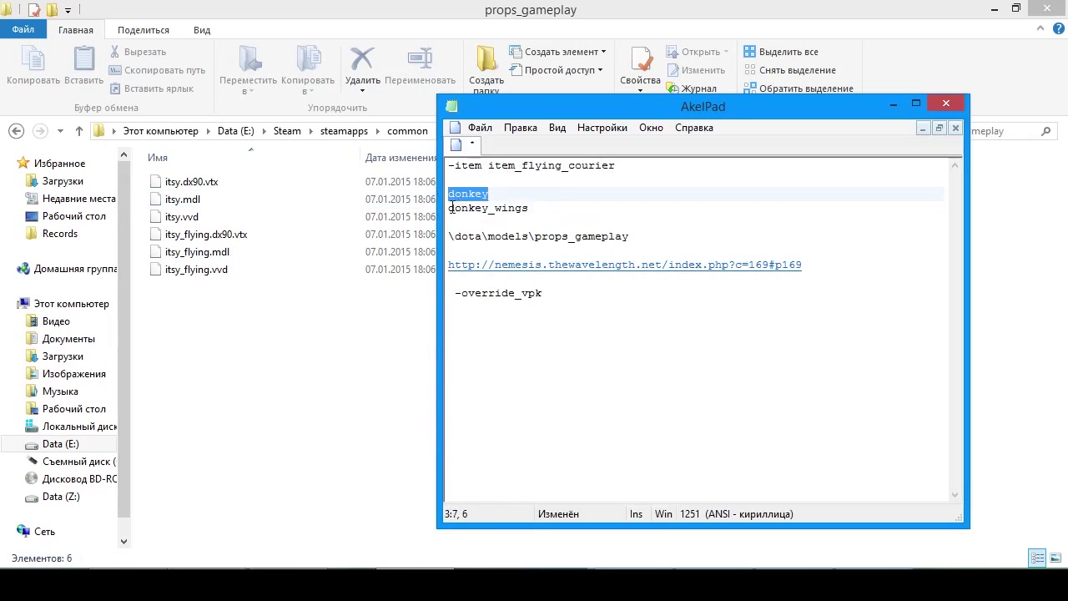
Step: Rename itsy.dx90.vtx in props_gameplay to donkey.dx90.vtx
{"action": "left_click", "coordinate": [175, 181]}
{"action": "right_click", "coordinate": [171, 179]}
{"action": "left_click", "coordinate": [209, 372]}
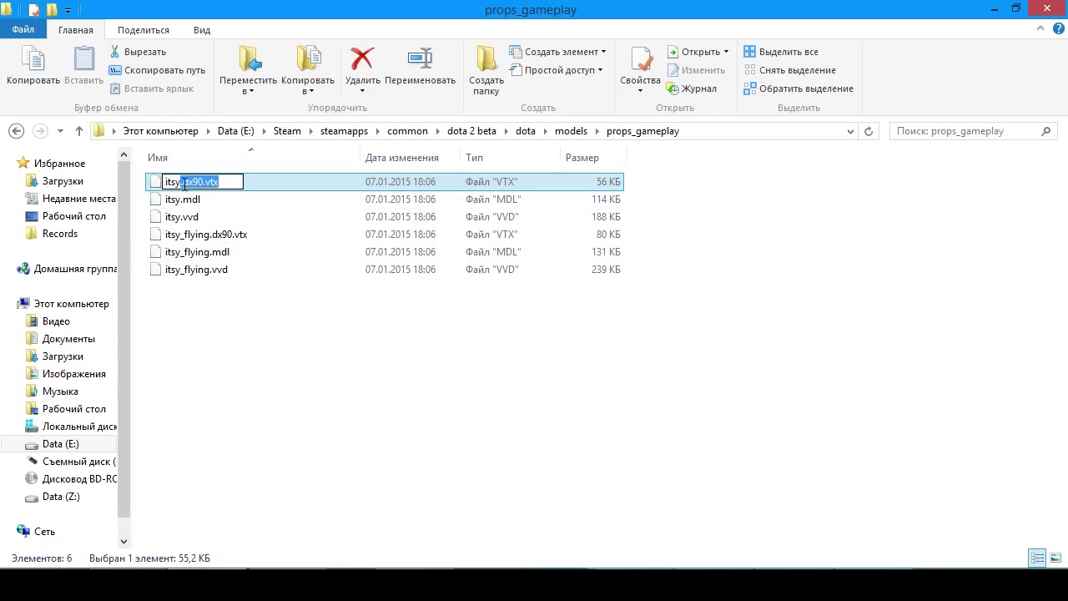
{"action": "double_click", "coordinate": [177, 181]}
{"action": "type", "text": "donkey"}
Step: Rename itsy.mdl and itsy.vvd to donkey.mdl and donkey.vvd
{"action": "left_click", "coordinate": [177, 200]}
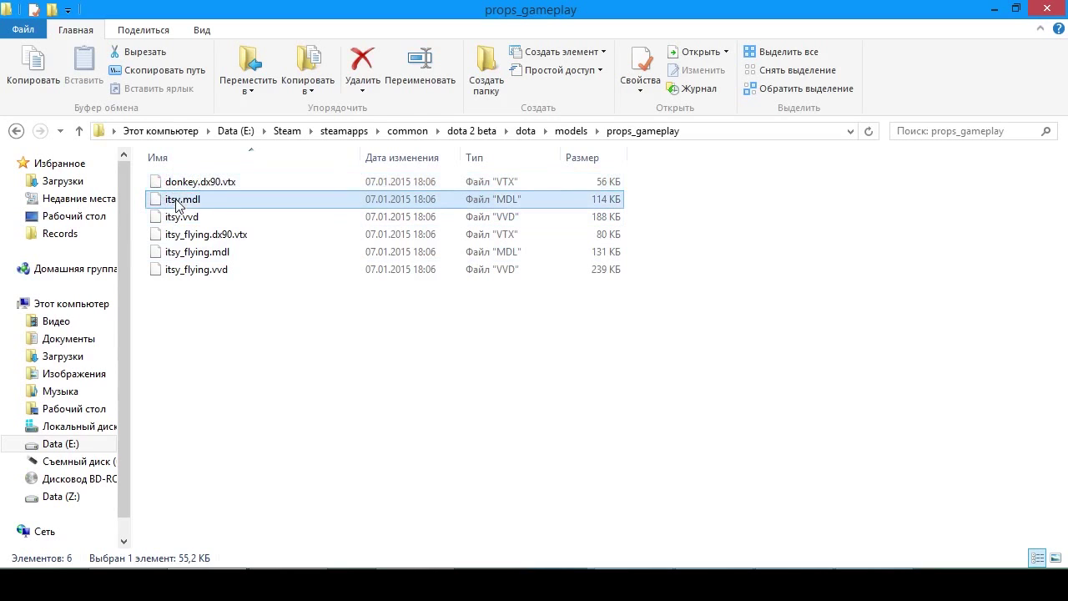
{"action": "right_click", "coordinate": [177, 200]}
{"action": "left_click", "coordinate": [247, 390]}
{"action": "type", "text": "donkey"}
{"action": "left_click", "coordinate": [177, 217]}
{"action": "right_click", "coordinate": [177, 217]}
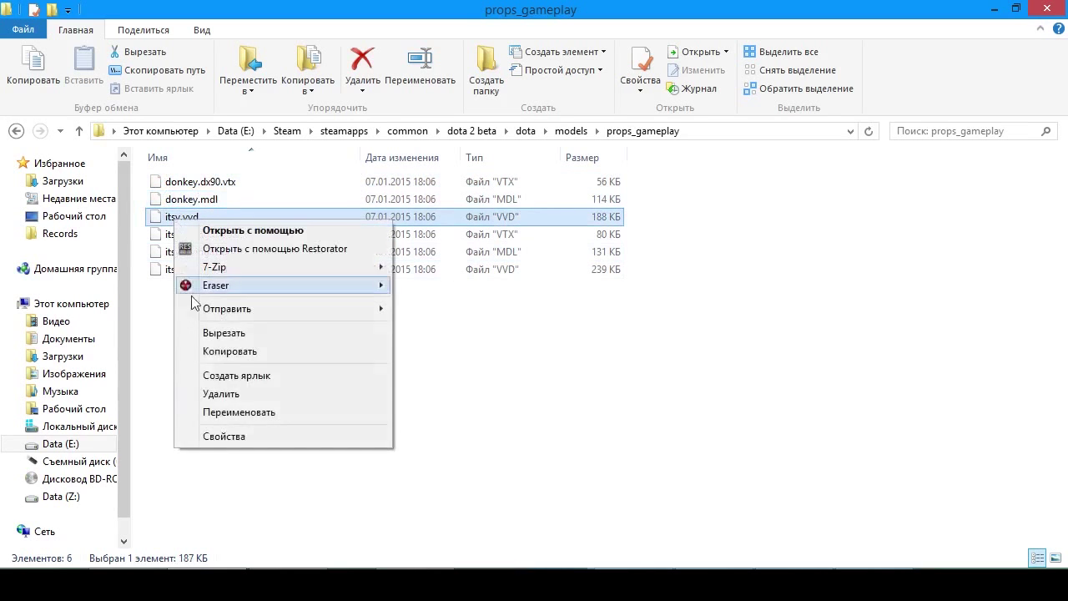
{"action": "left_click", "coordinate": [259, 413]}
{"action": "key", "text": "ctrl+v"}
{"action": "key", "text": "Return"}
Step: Copy donkey_wings from the notes and rename itsy_flying.dx90.vtx to donkey_wings.dx90.vtx
{"action": "key", "text": "alt+Tab"}
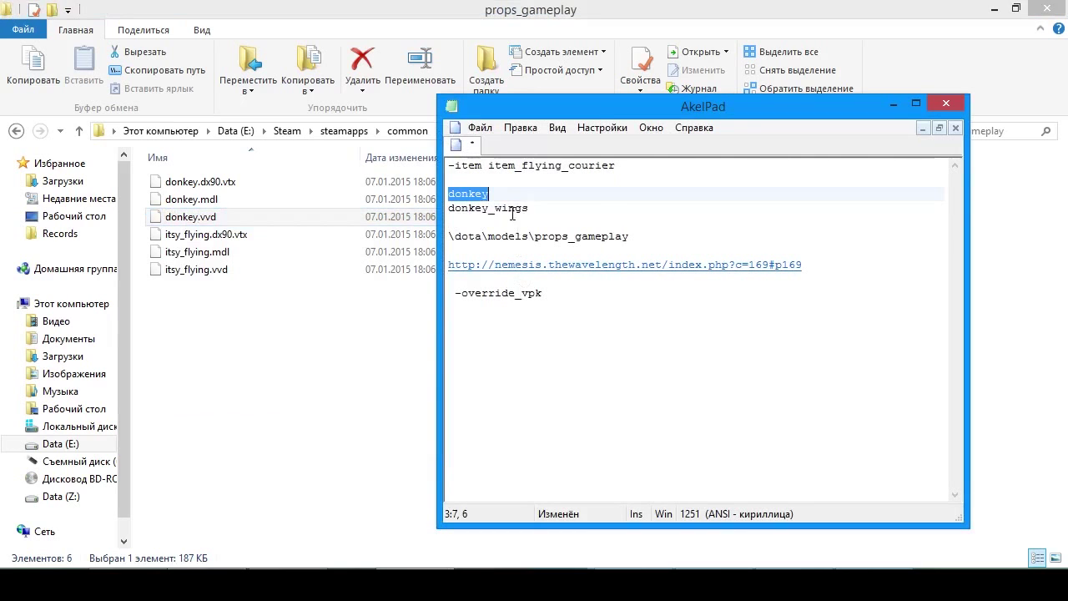
{"action": "double_click", "coordinate": [512, 210]}
{"action": "left_click", "coordinate": [444, 210]}
{"action": "left_click_drag", "start_coordinate": [529, 209], "coordinate": [447, 207]}
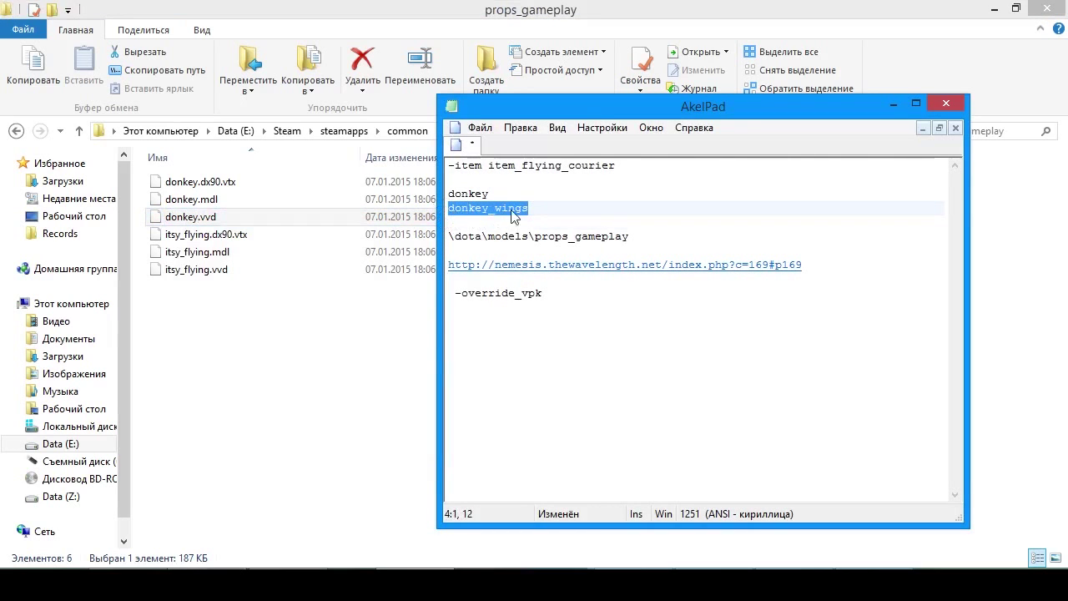
{"action": "right_click", "coordinate": [199, 237]}
{"action": "left_click", "coordinate": [249, 431]}
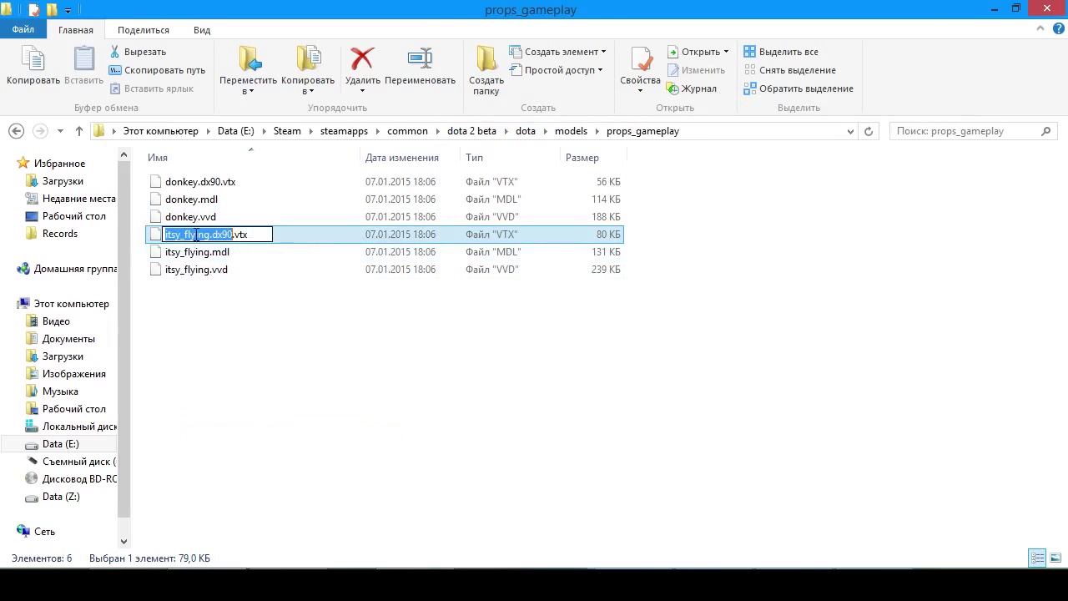
{"action": "left_click_drag", "start_coordinate": [210, 237], "coordinate": [161, 235]}
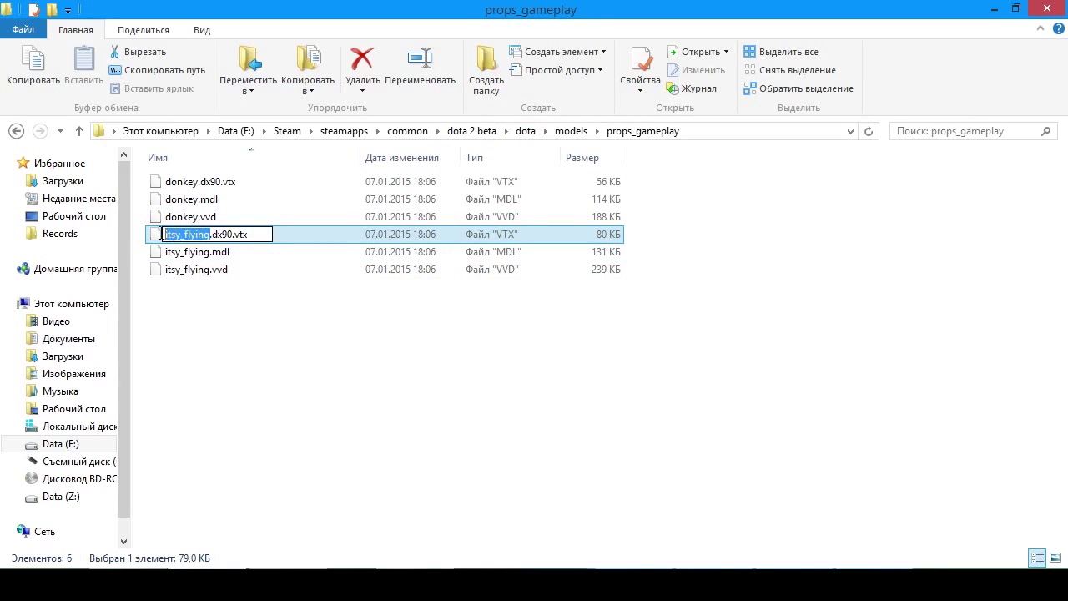
{"action": "type", "text": "donkey_wings"}
Step: Rename itsy_flying.mdl and itsy_flying.vvd to donkey_wings.mdl and donkey_wings.vvd
{"action": "left_click", "coordinate": [201, 253]}
{"action": "right_click", "coordinate": [200, 253]}
{"action": "left_click", "coordinate": [248, 442]}
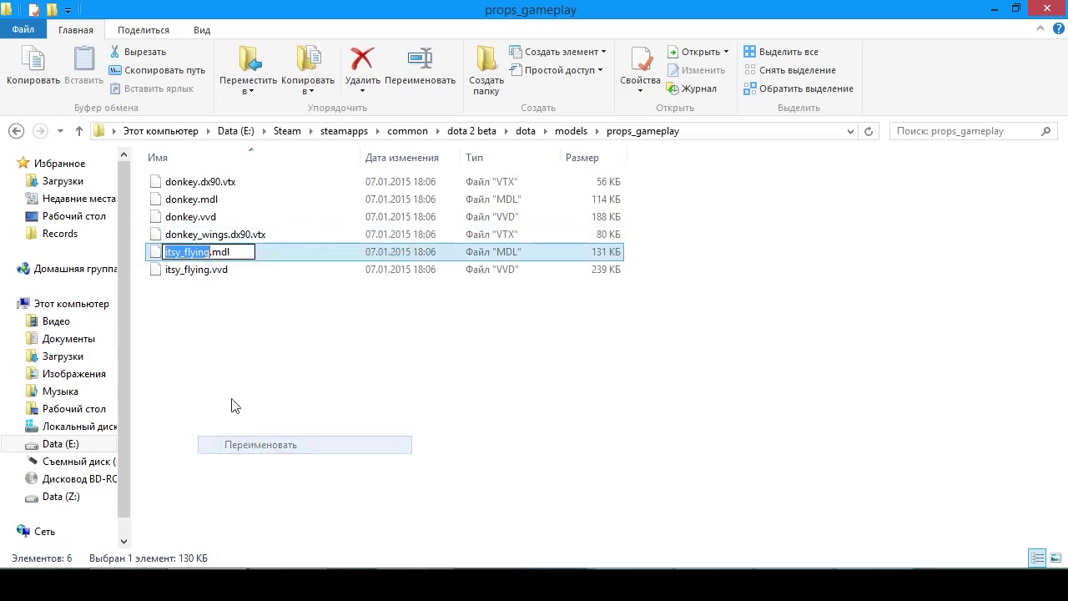
{"action": "type", "text": "donkey_wings"}
{"action": "left_click", "coordinate": [188, 274]}
{"action": "right_click", "coordinate": [188, 274]}
{"action": "left_click", "coordinate": [255, 461]}
{"action": "type", "text": "donkey_wings"}
{"action": "left_click", "coordinate": [380, 363]}
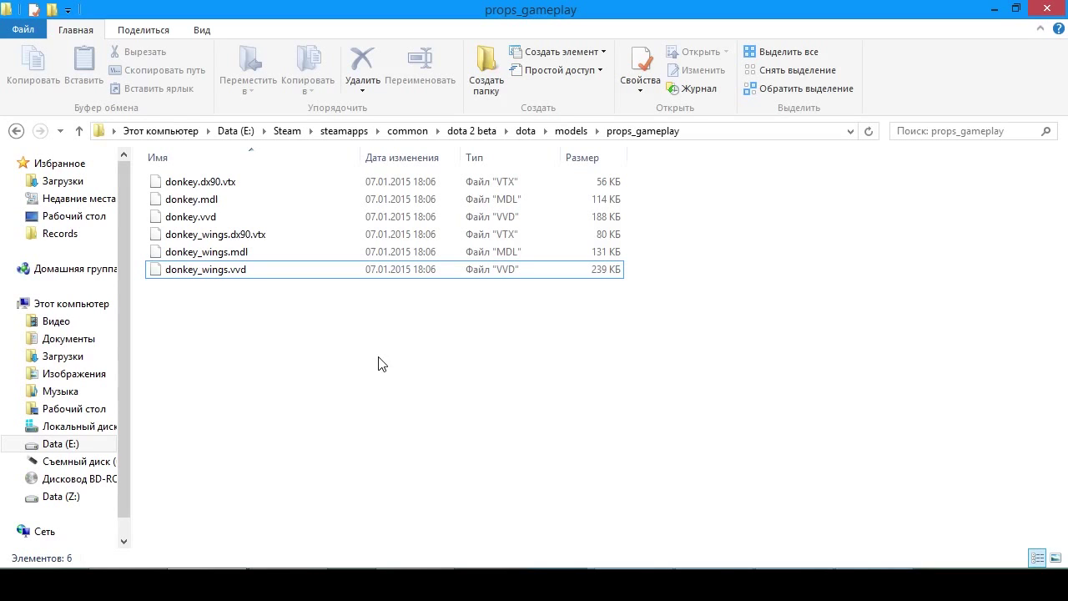
Step: Delete all six files from props_gameplay and extract the six grim_wolf courier files there from GCFScape
{"action": "left_click_drag", "start_coordinate": [569, 454], "coordinate": [164, 164]}
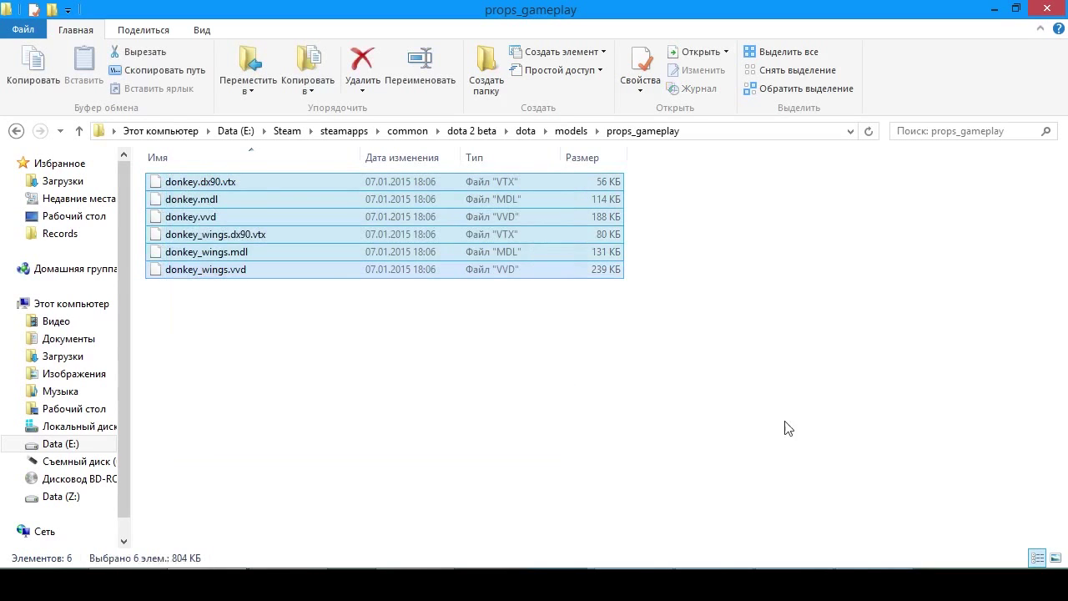
{"action": "key", "text": "Delete"}
{"action": "key", "text": "alt+Tab"}
{"action": "left_click", "coordinate": [501, 247]}
{"action": "scroll", "coordinate": [566, 334], "scroll_direction": "up", "scroll_amount": 2}
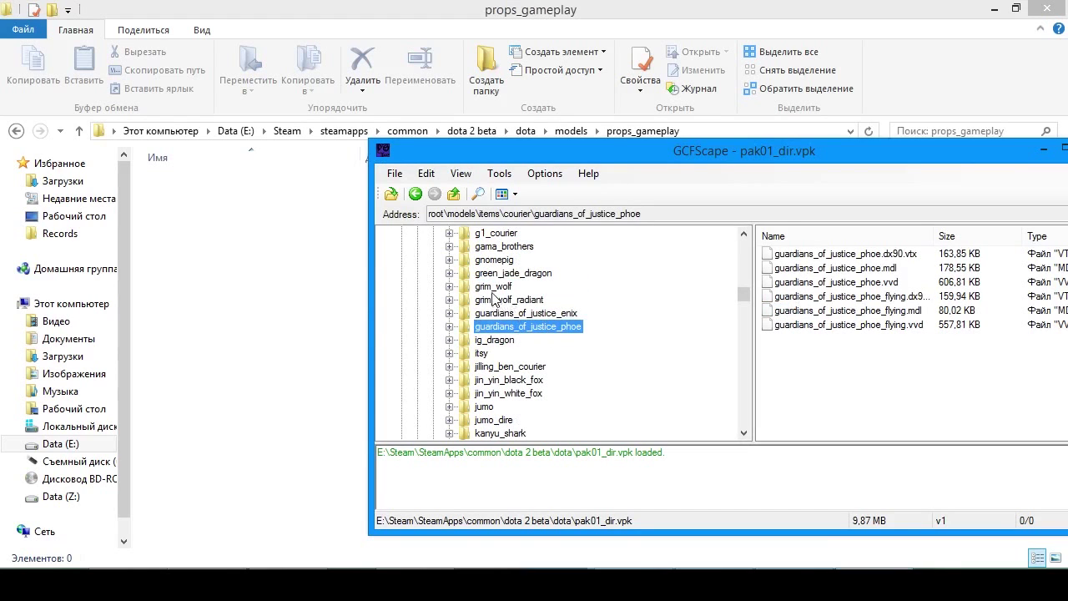
{"action": "left_click", "coordinate": [493, 286]}
{"action": "left_click_drag", "start_coordinate": [874, 364], "coordinate": [764, 249]}
{"action": "left_click_drag", "start_coordinate": [797, 275], "coordinate": [659, 278]}
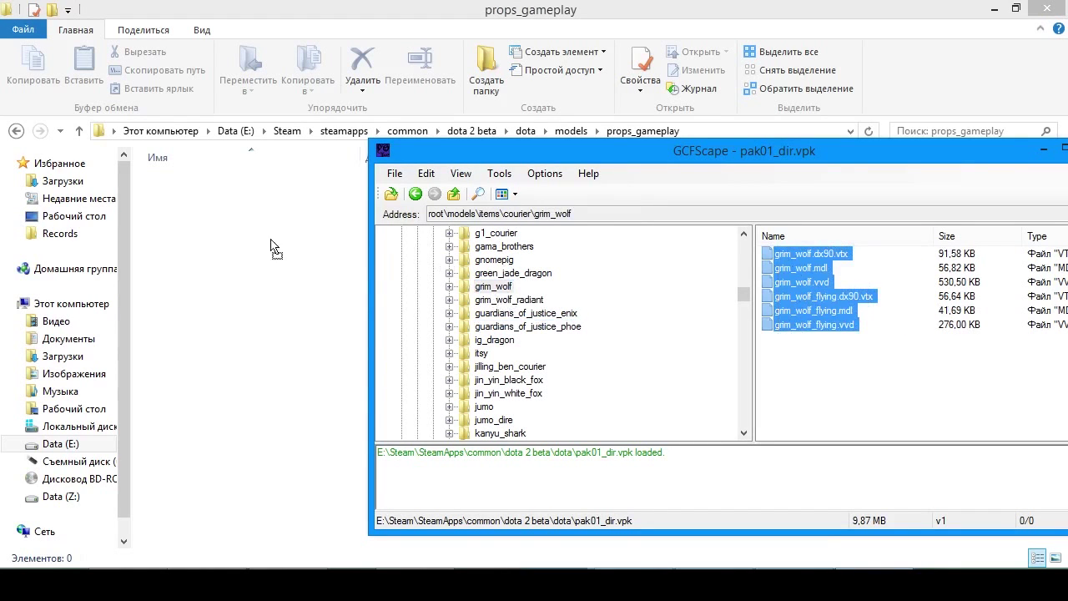
{"action": "left_click_drag", "start_coordinate": [272, 248], "coordinate": [272, 248]}
{"action": "left_click", "coordinate": [392, 467]}
Step: Copy donkey from the AkelPad notes and rename grim_wolf.dx90.vtx to donkey.dx90.vtx
{"action": "key", "text": "alt+Tab"}
{"action": "left_click", "coordinate": [464, 195]}
{"action": "double_click", "coordinate": [463, 195]}
{"action": "key", "text": "ctrl+c"}
{"action": "left_click", "coordinate": [192, 181]}
{"action": "right_click", "coordinate": [192, 182]}
{"action": "left_click", "coordinate": [238, 374]}
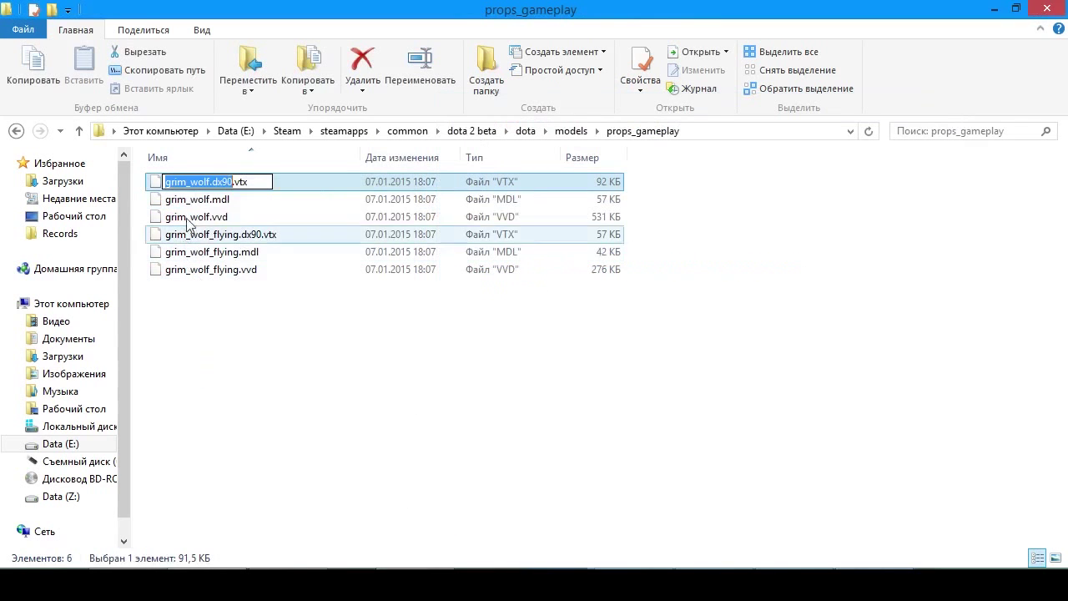
{"action": "key", "text": "ctrl+v"}
Step: Rename grim_wolf.mdl and grim_wolf.vvd to donkey.mdl and donkey.vvd
{"action": "left_click", "coordinate": [189, 200]}
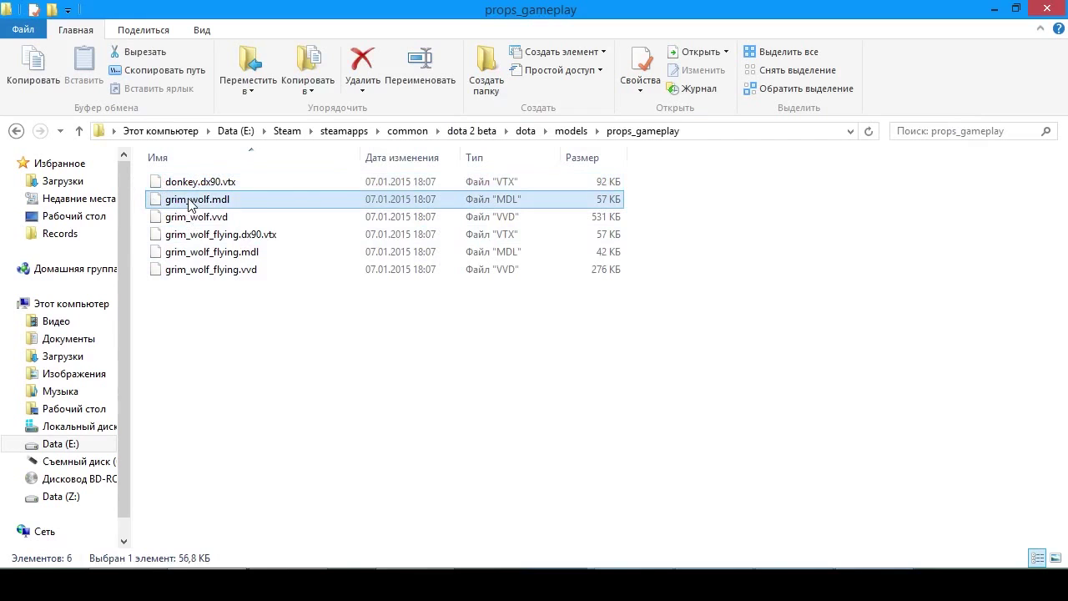
{"action": "right_click", "coordinate": [189, 199]}
{"action": "left_click", "coordinate": [250, 391]}
{"action": "key", "text": "ctrl+v"}
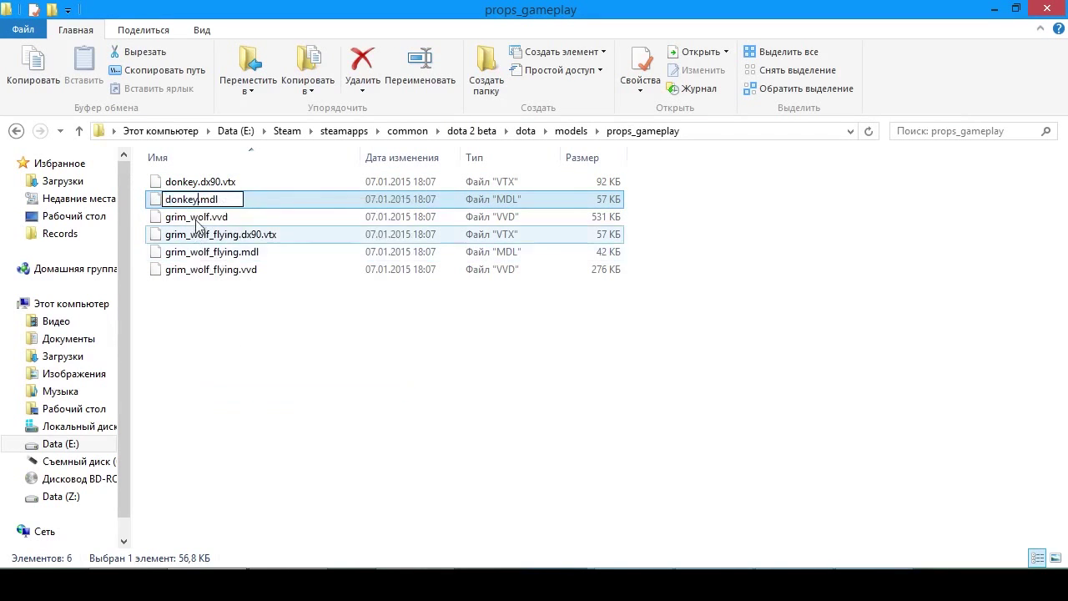
{"action": "left_click", "coordinate": [196, 217]}
{"action": "right_click", "coordinate": [196, 217]}
{"action": "left_click", "coordinate": [261, 408]}
{"action": "key", "text": "ctrl+v"}
{"action": "key", "text": "Return"}
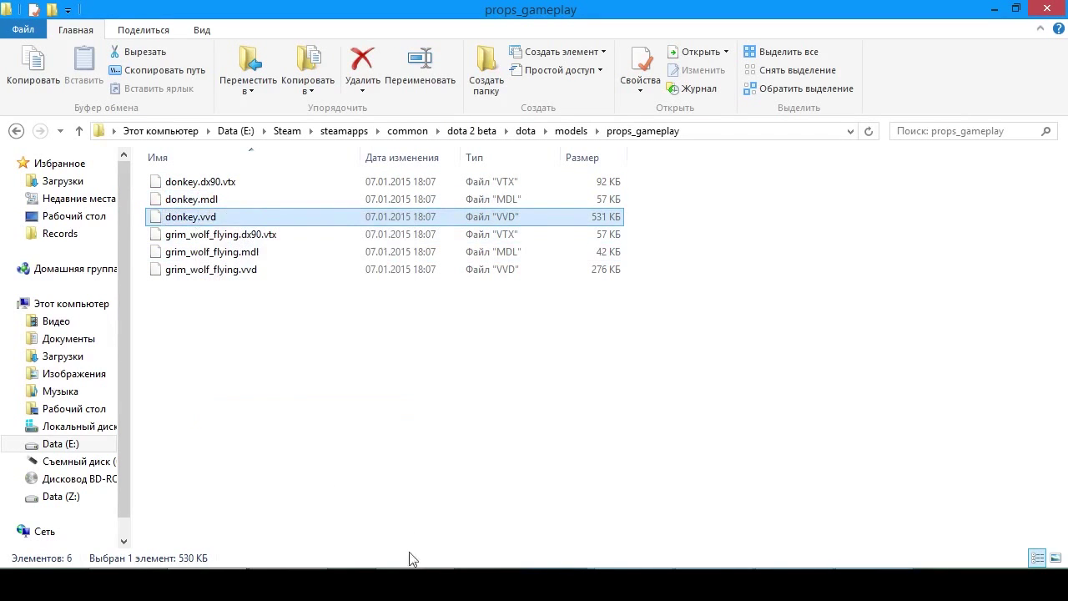
Step: Copy donkey_wings from the notes and rename grim_wolf_flying.dx90.vtx to donkey_wings.dx90.vtx
{"action": "key", "text": "alt+Tab"}
{"action": "left_click_drag", "start_coordinate": [530, 209], "coordinate": [451, 209]}
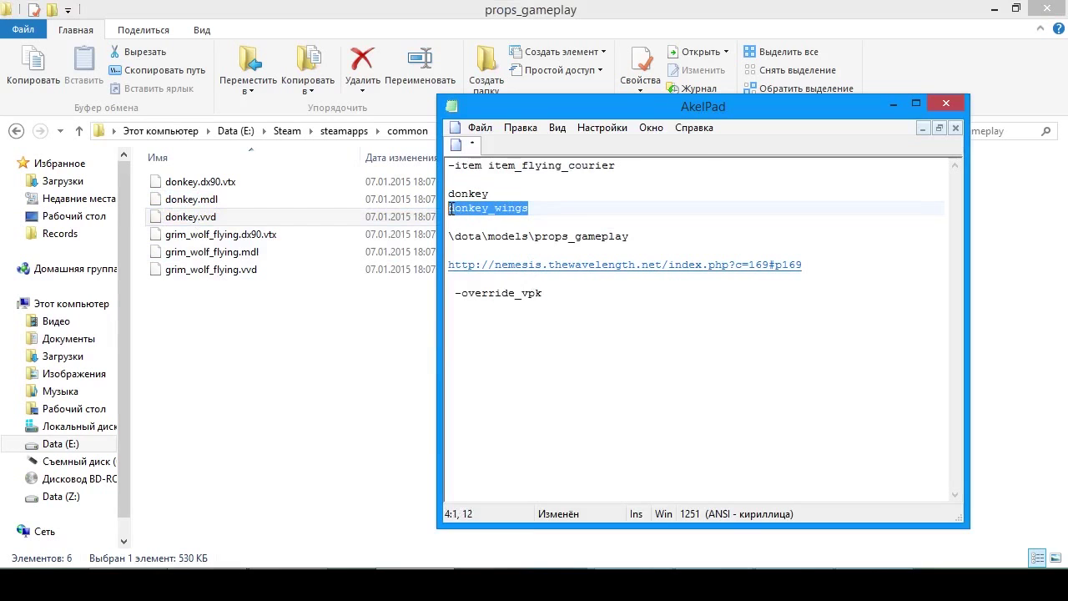
{"action": "right_click", "coordinate": [230, 233]}
{"action": "left_click", "coordinate": [266, 421]}
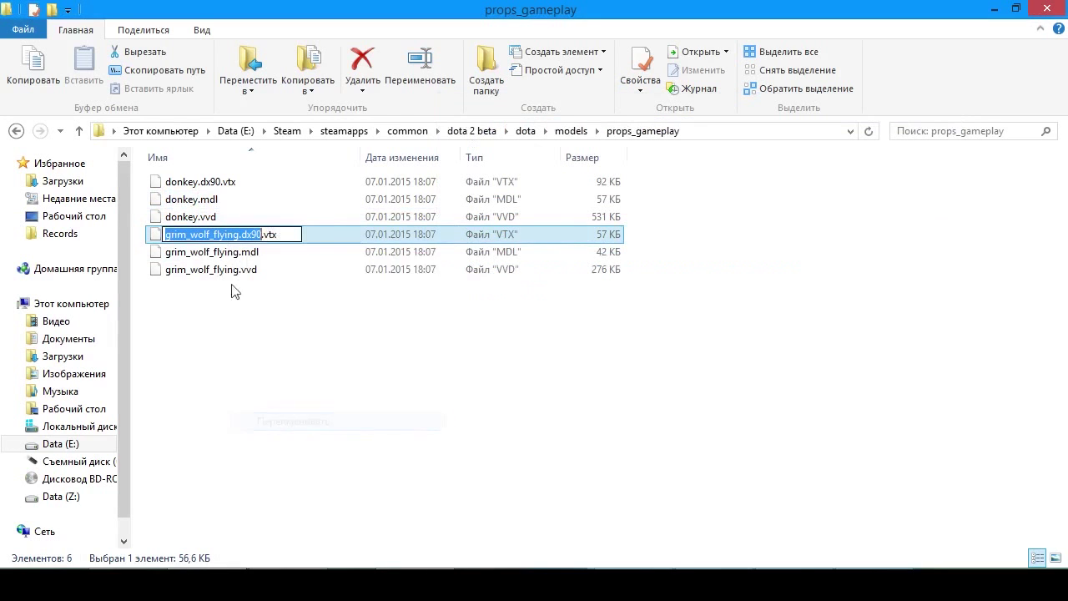
{"action": "type", "text": "donkey_wings"}
{"action": "key", "text": "Return"}
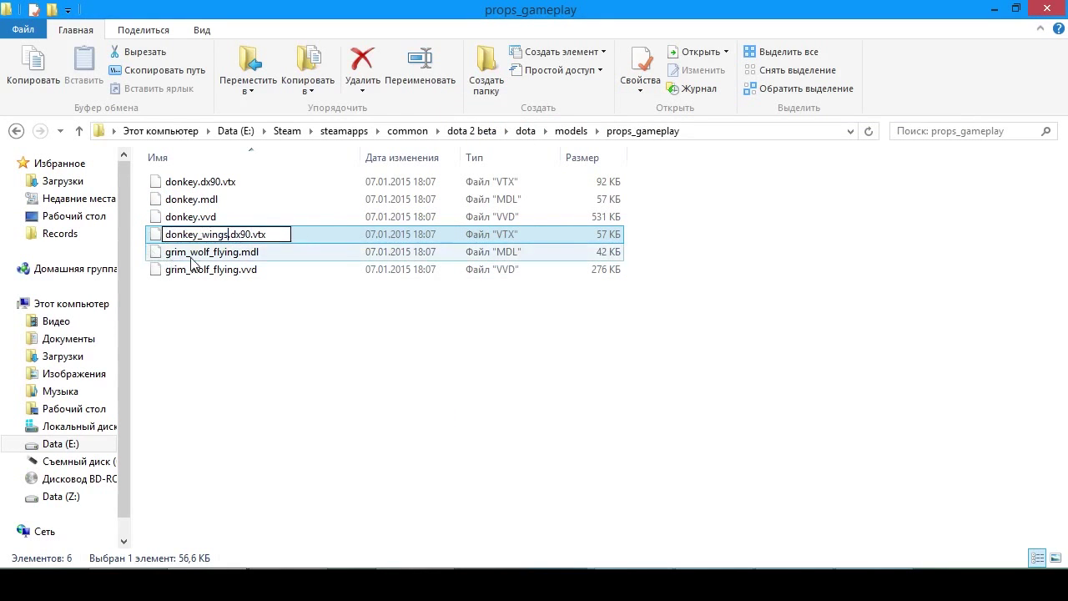
Step: Rename grim_wolf_flying.mdl and grim_wolf_flying.vvd to donkey_wings.mdl and donkey_wings.vvd
{"action": "right_click", "coordinate": [192, 251]}
{"action": "left_click", "coordinate": [249, 446]}
{"action": "type", "text": "donkey_wings"}
{"action": "key", "text": "Return"}
{"action": "right_click", "coordinate": [204, 274]}
{"action": "left_click", "coordinate": [297, 467]}
{"action": "type", "text": "donkey_wings"}
{"action": "key", "text": "Return"}
{"action": "left_click", "coordinate": [640, 430]}
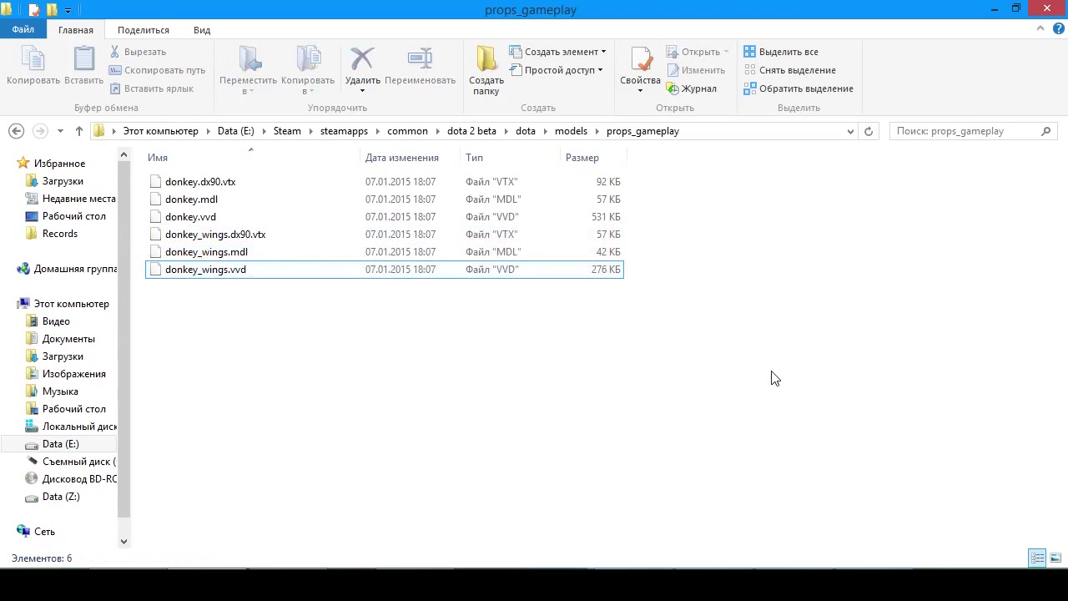
Step: Permanently delete the six grim wolf files from props_gameplay and extract the six itsy files there from GCFScape
{"action": "key", "text": "alt+Tab"}
{"action": "key", "text": "alt+Tab"}
{"action": "left_click_drag", "start_coordinate": [301, 333], "coordinate": [244, 201]}
{"action": "key", "text": "shift+Delete"}
{"action": "key", "text": "Return"}
{"action": "key", "text": "alt+Tab"}
{"action": "left_click", "coordinate": [482, 353]}
{"action": "left_click_drag", "start_coordinate": [828, 382], "coordinate": [781, 242]}
{"action": "left_click_drag", "start_coordinate": [318, 253], "coordinate": [274, 317]}
{"action": "left_click", "coordinate": [298, 369]}
Step: Copy donkey from the AkelPad notes and rename itsy.dx90.vtx to donkey.dx90.vtx
{"action": "key", "text": "alt+Tab"}
{"action": "double_click", "coordinate": [472, 194]}
{"action": "key", "text": "ctrl+c"}
{"action": "left_click", "coordinate": [187, 183]}
{"action": "right_click", "coordinate": [187, 184]}
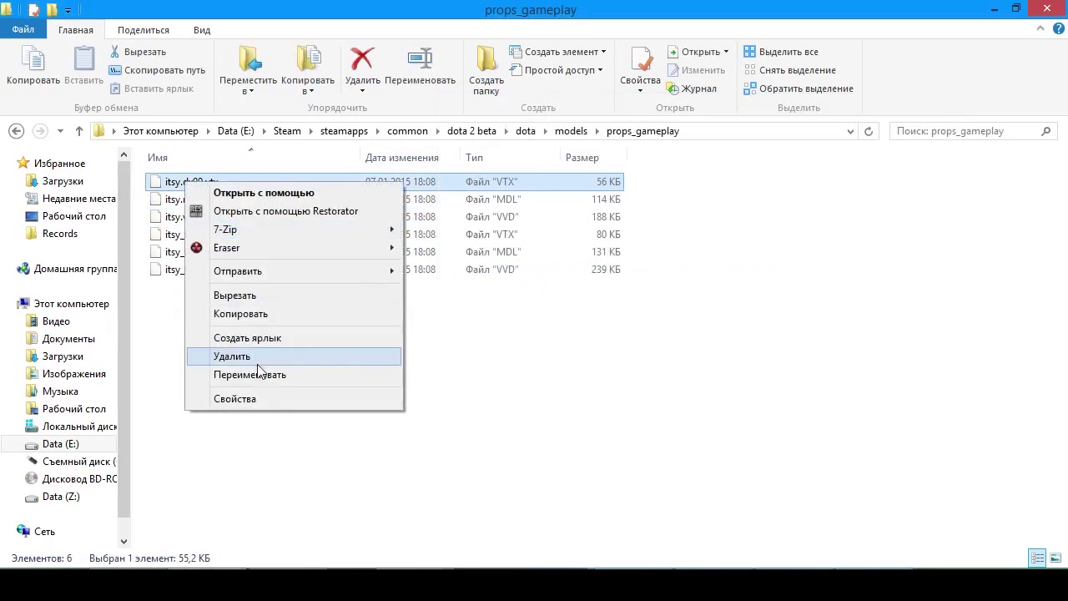
{"action": "left_click", "coordinate": [218, 375]}
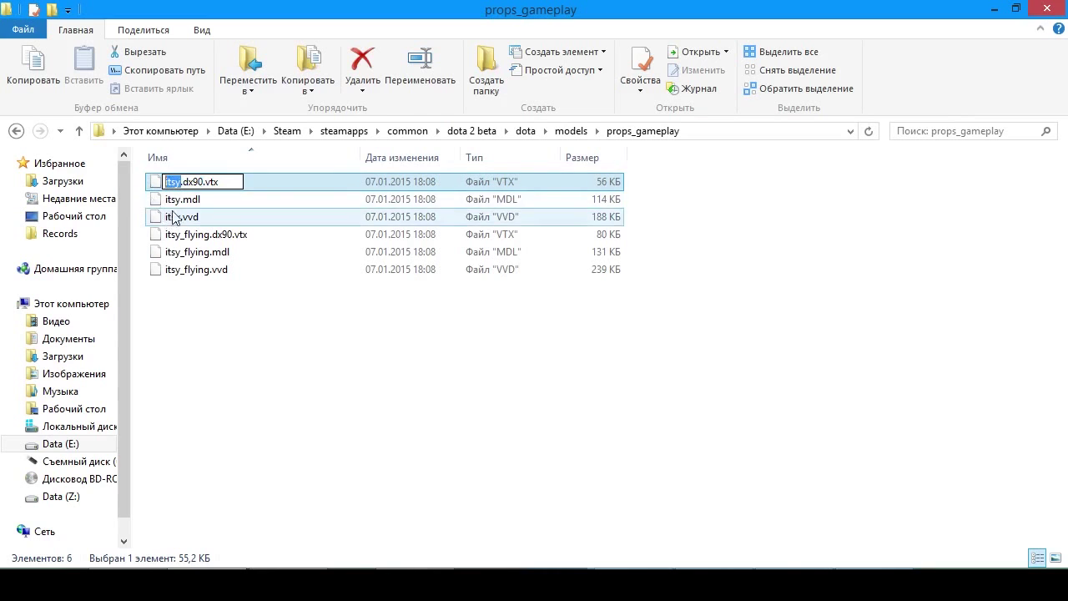
{"action": "key", "text": "ctrl+v"}
Step: Rename the regular itsy.mdl and itsy.vvd files to donkey.mdl and donkey.vvd
{"action": "right_click", "coordinate": [183, 203]}
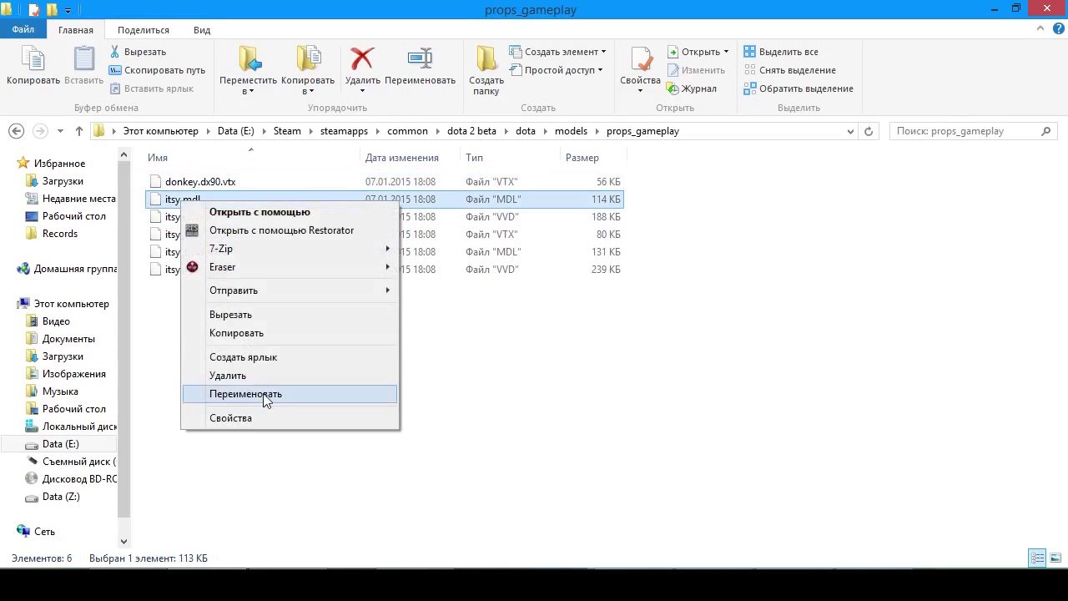
{"action": "left_click", "coordinate": [250, 397]}
{"action": "key", "text": "ctrl+v"}
{"action": "right_click", "coordinate": [184, 215]}
{"action": "left_click", "coordinate": [297, 407]}
{"action": "key", "text": "ctrl+v"}
{"action": "key", "text": "Return"}
Step: Copy donkey_wings from the AkelPad notes and rename itsy_flying.dx90.vtx to donkey_wings.dx90.vtx
{"action": "key", "text": "alt+Tab"}
{"action": "left_click_drag", "start_coordinate": [536, 209], "coordinate": [449, 207]}
{"action": "key", "text": "ctrl+c"}
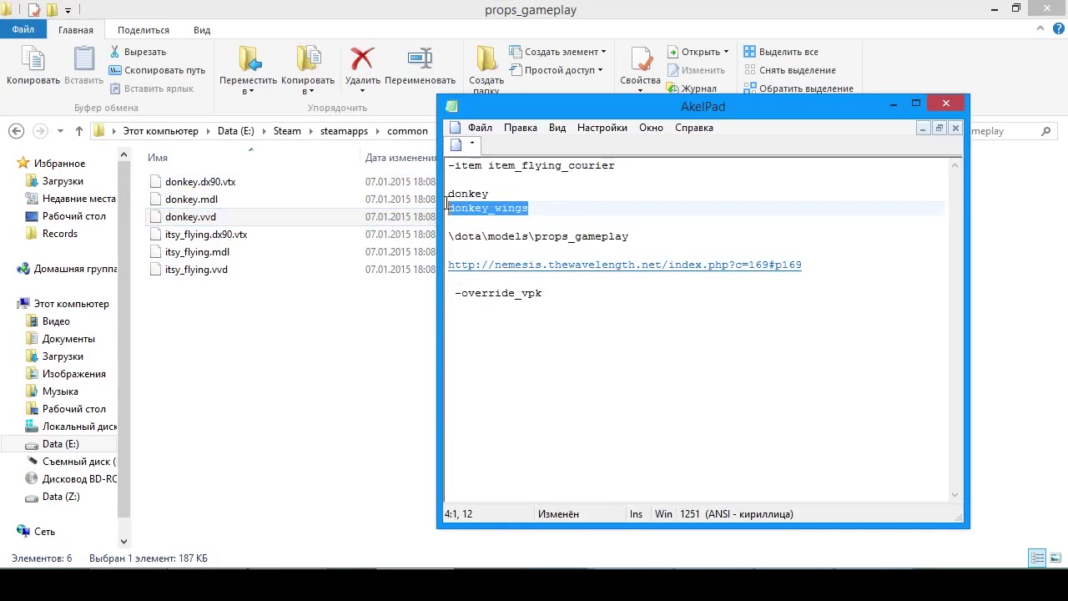
{"action": "right_click", "coordinate": [226, 238]}
{"action": "left_click", "coordinate": [288, 433]}
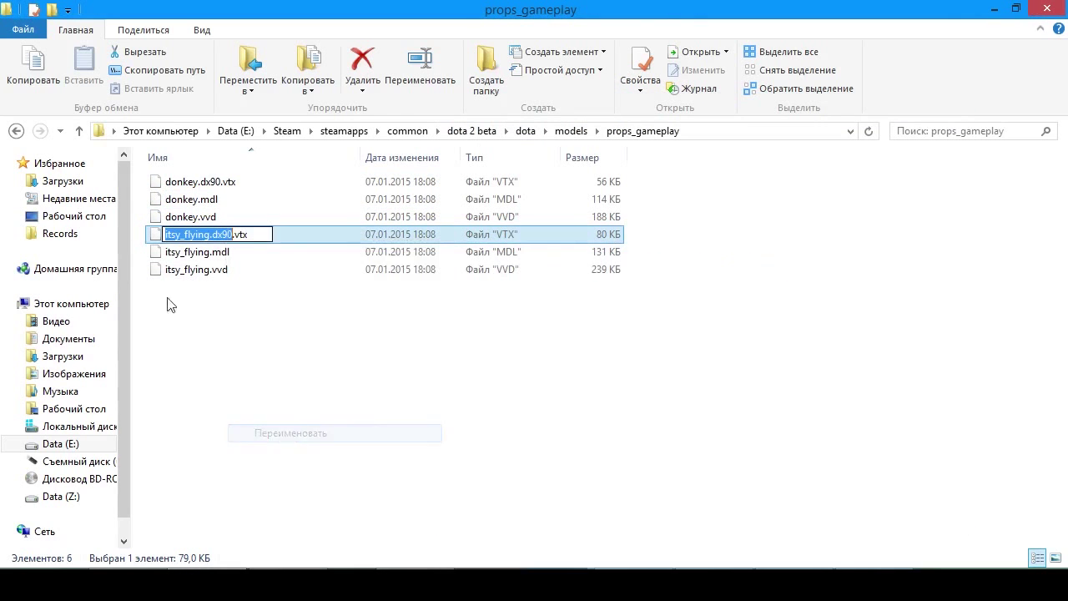
{"action": "left_click_drag", "start_coordinate": [208, 236], "coordinate": [150, 235]}
{"action": "key", "text": "ctrl+v"}
Step: Rename the remaining itsy_flying.mdl and itsy_flying.vvd files to donkey_wings.mdl and donkey_wings.vvd
{"action": "left_click", "coordinate": [175, 256]}
{"action": "right_click", "coordinate": [175, 257]}
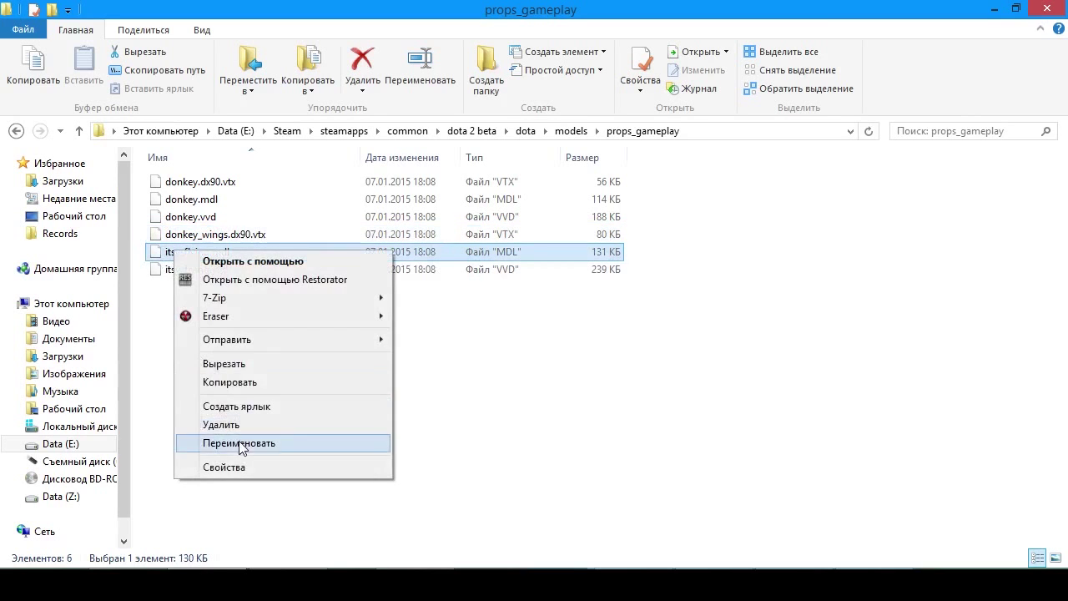
{"action": "left_click", "coordinate": [270, 441]}
{"action": "key", "text": "ctrl+v"}
{"action": "left_click", "coordinate": [177, 267]}
{"action": "right_click", "coordinate": [176, 265]}
{"action": "left_click", "coordinate": [233, 458]}
{"action": "key", "text": "ctrl+v"}
{"action": "left_click", "coordinate": [466, 373]}
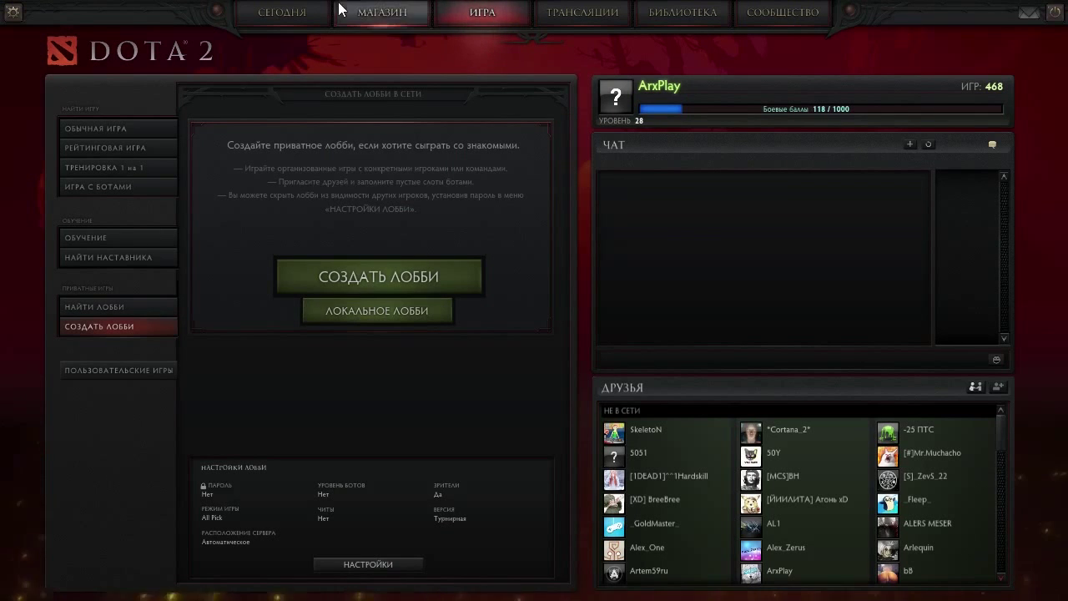
Step: In Dota 2, open the loadout's shared items, view the available couriers and leave the selection without equipping one
{"action": "left_click", "coordinate": [378, 14]}
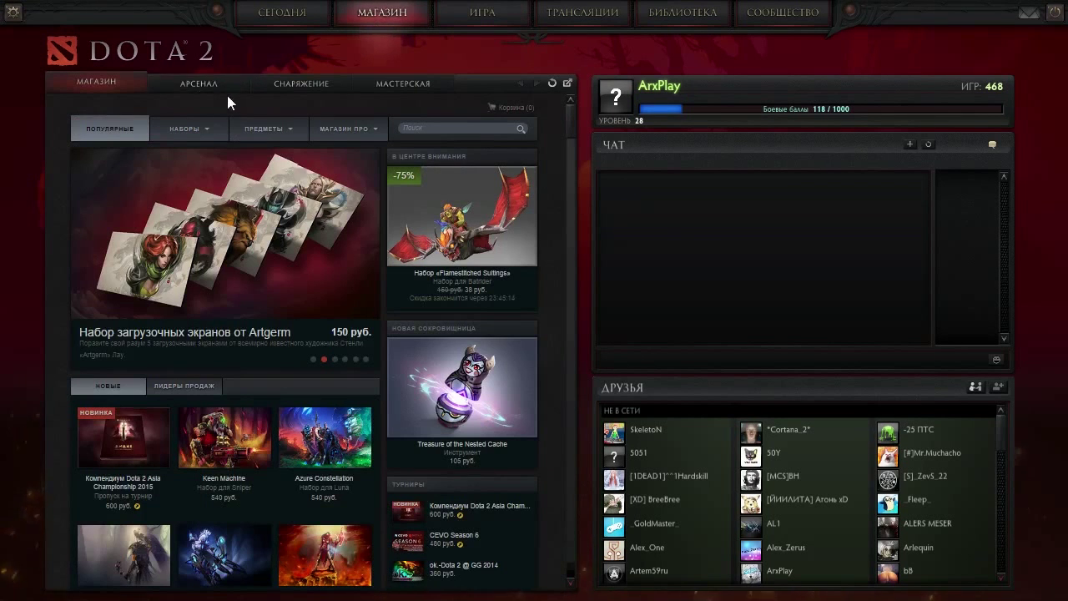
{"action": "left_click", "coordinate": [288, 86]}
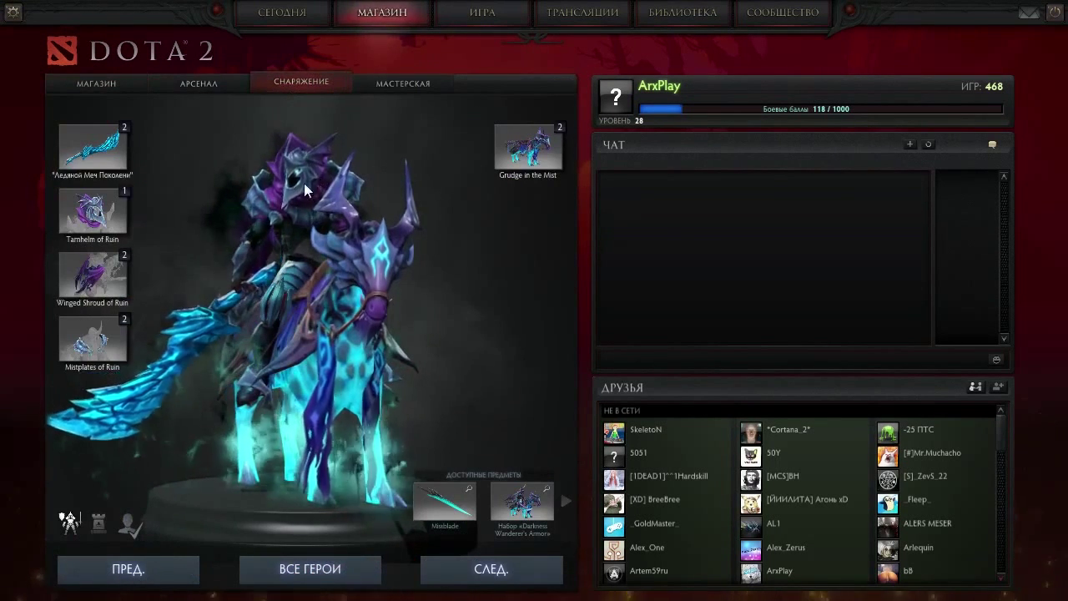
{"action": "left_click", "coordinate": [99, 524]}
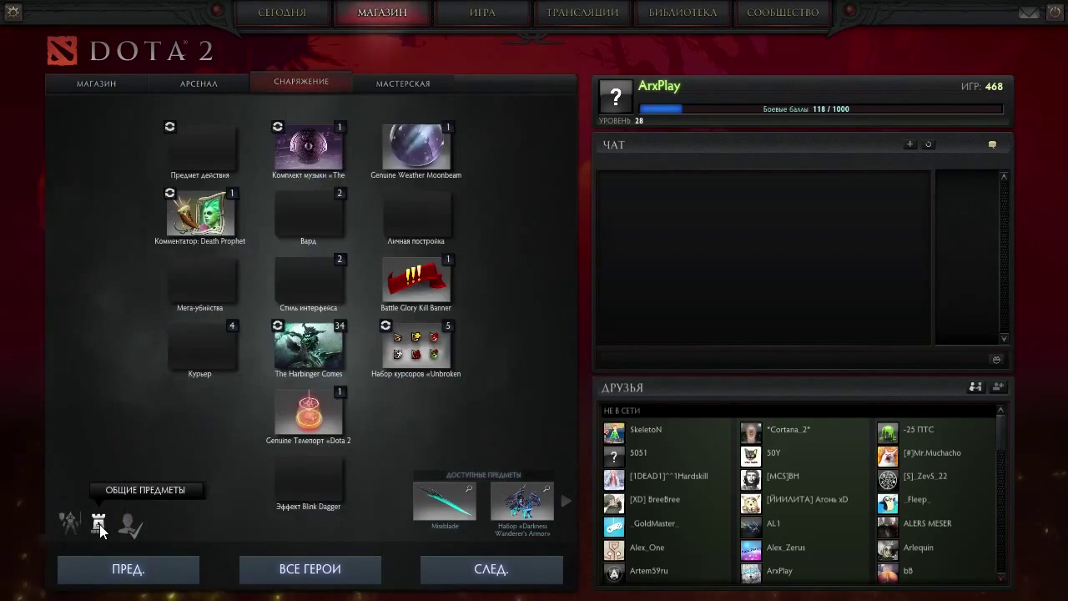
{"action": "left_click", "coordinate": [204, 348]}
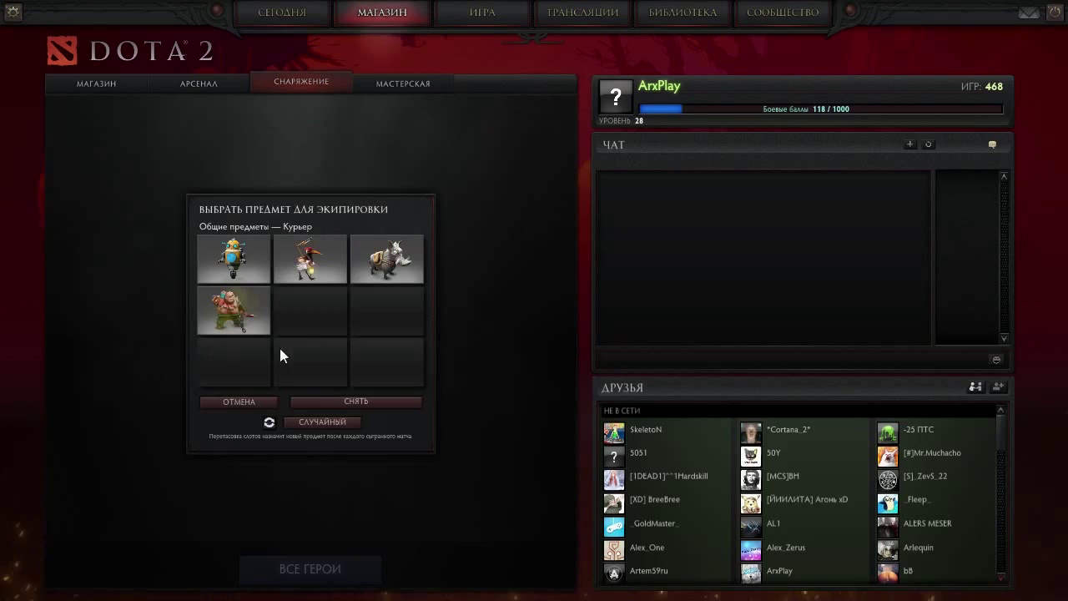
{"action": "left_click", "coordinate": [307, 303]}
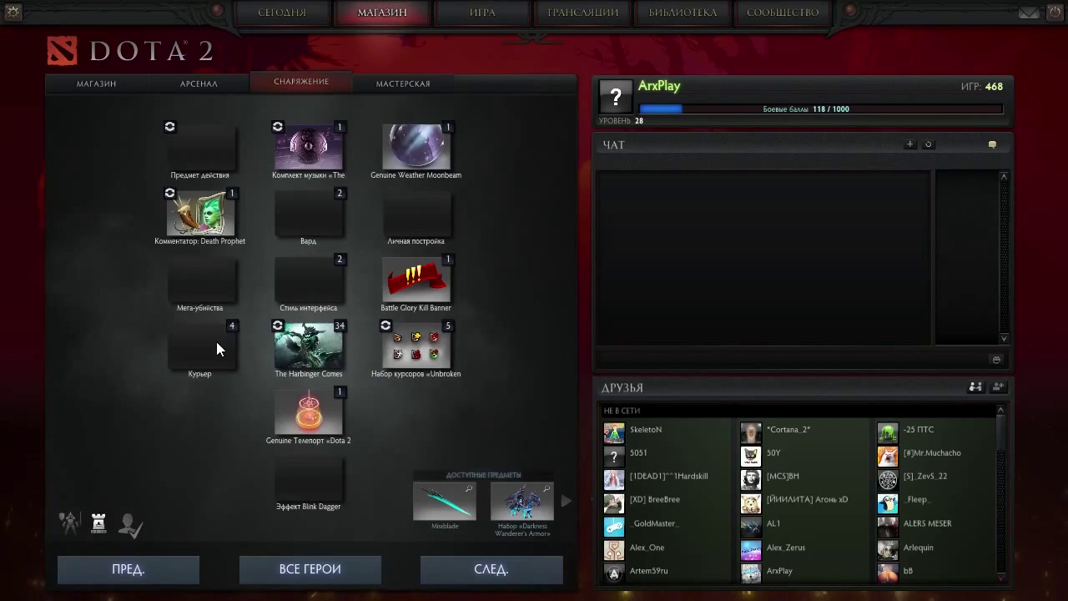
Step: Reopen the shared courier slot and check which couriers are available to equip
{"action": "left_click", "coordinate": [217, 341]}
{"action": "left_click", "coordinate": [303, 308]}
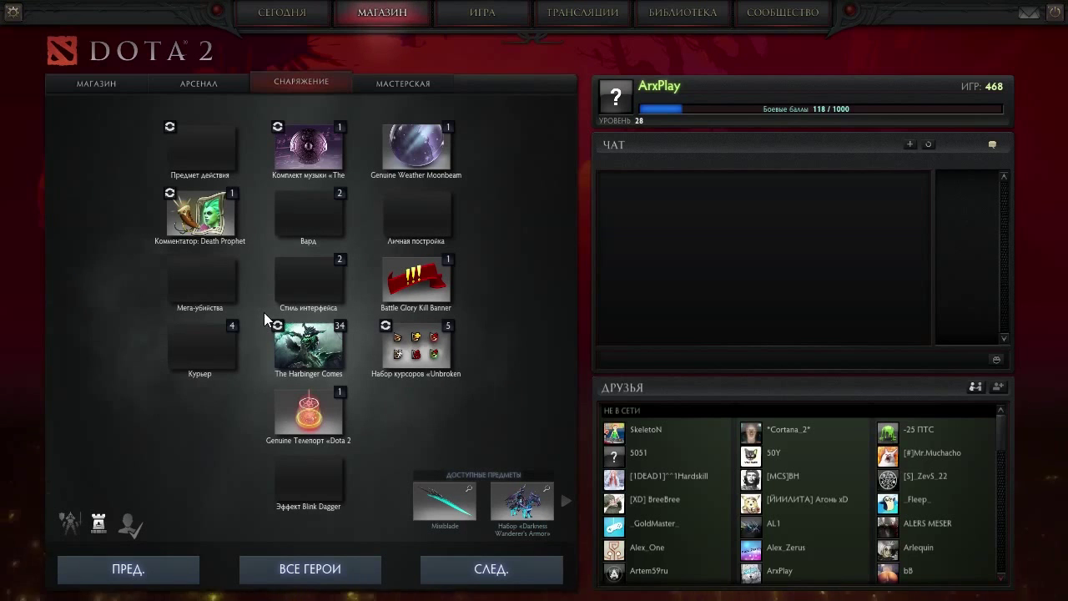
{"action": "left_click", "coordinate": [218, 343]}
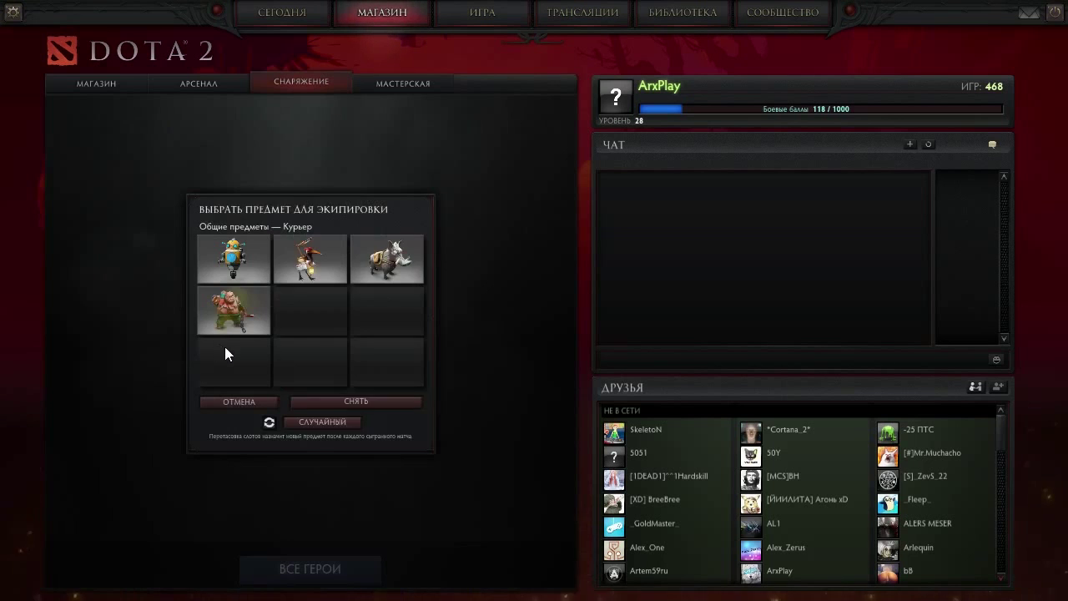
{"action": "left_click", "coordinate": [231, 266]}
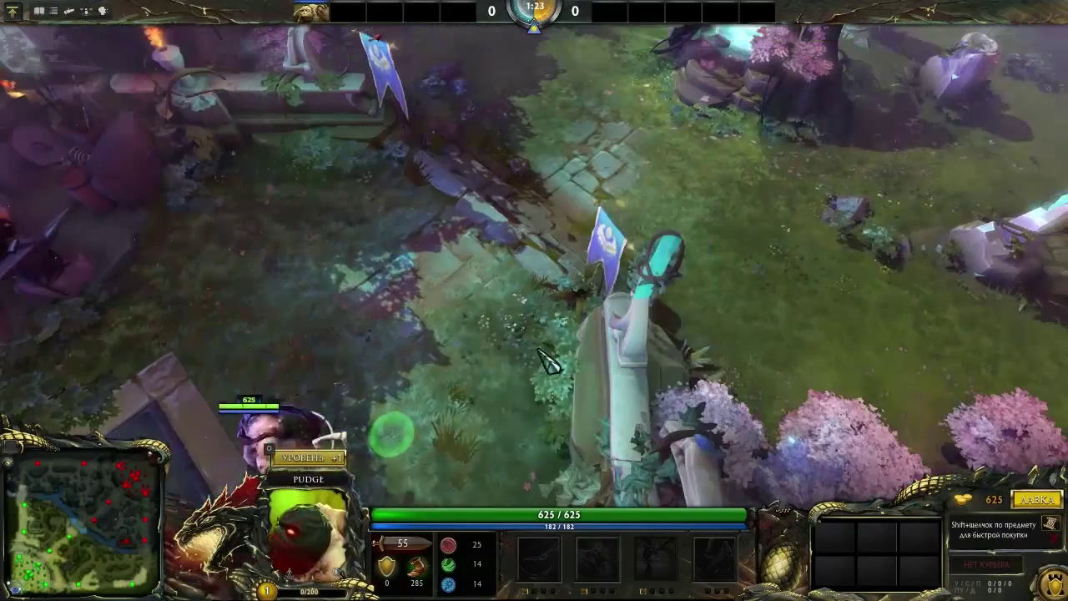
Step: In the match, move Pudge along the path and buy a ground courier from the shop
{"action": "right_click", "coordinate": [516, 277]}
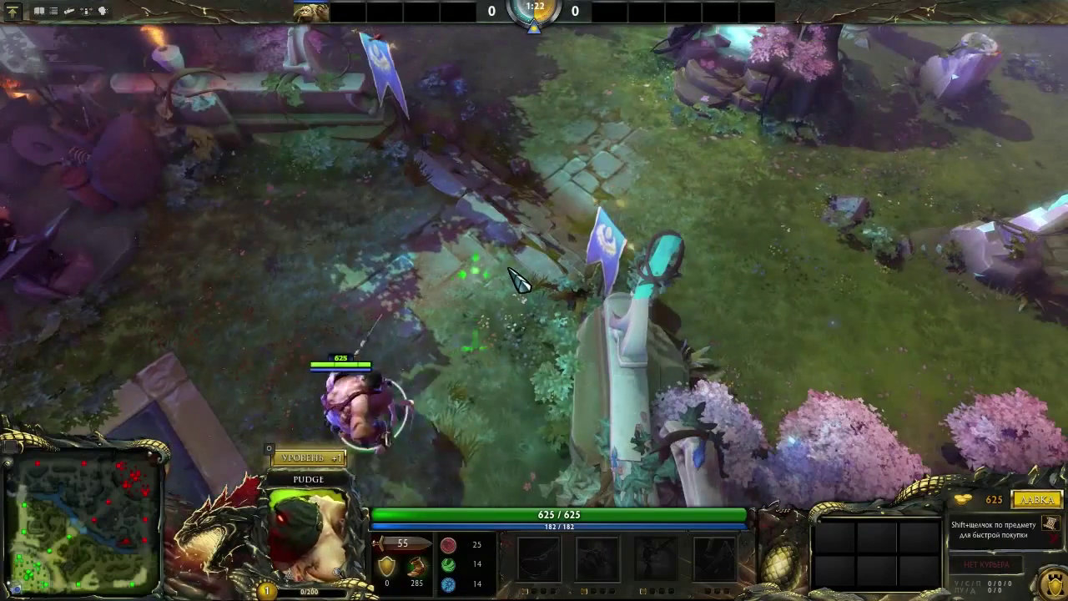
{"action": "left_click", "coordinate": [1037, 499]}
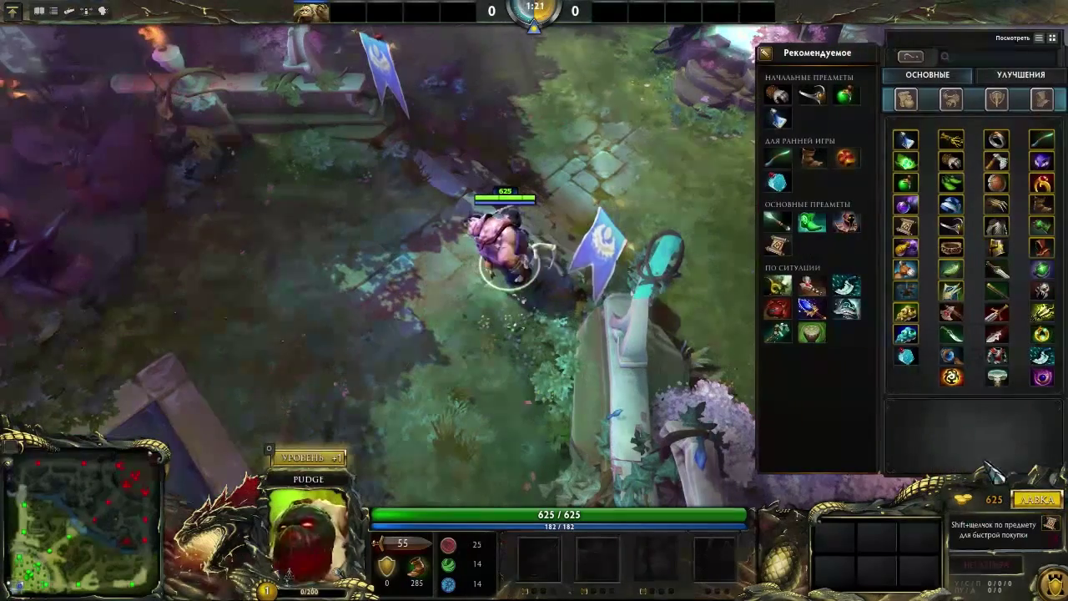
{"action": "right_click", "coordinate": [910, 271]}
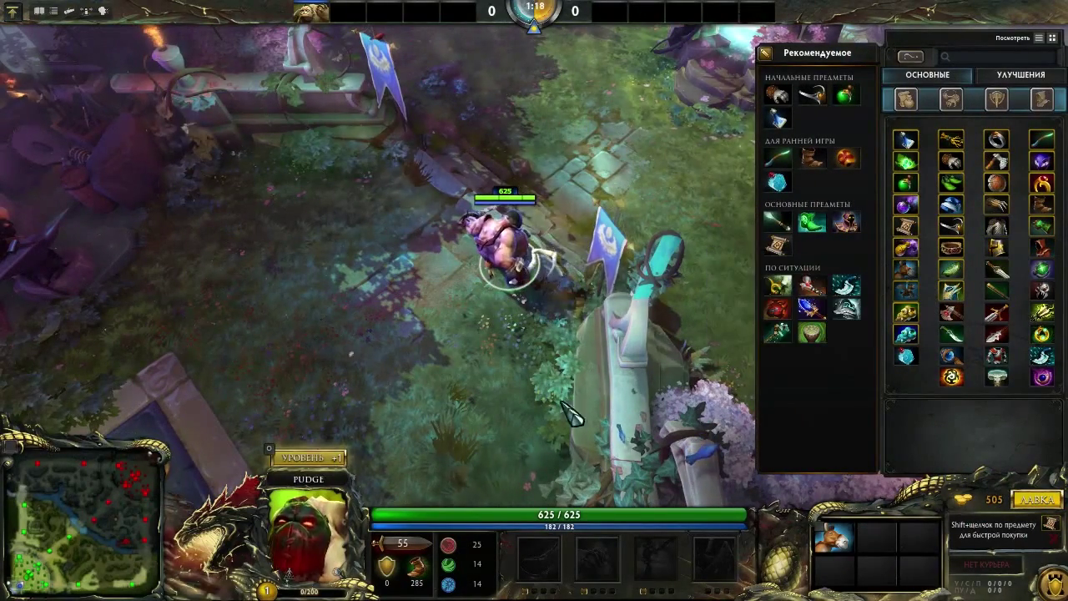
Step: Give Pudge a flying courier item with the chat command -item item_flying_courier
{"action": "key", "text": "Return"}
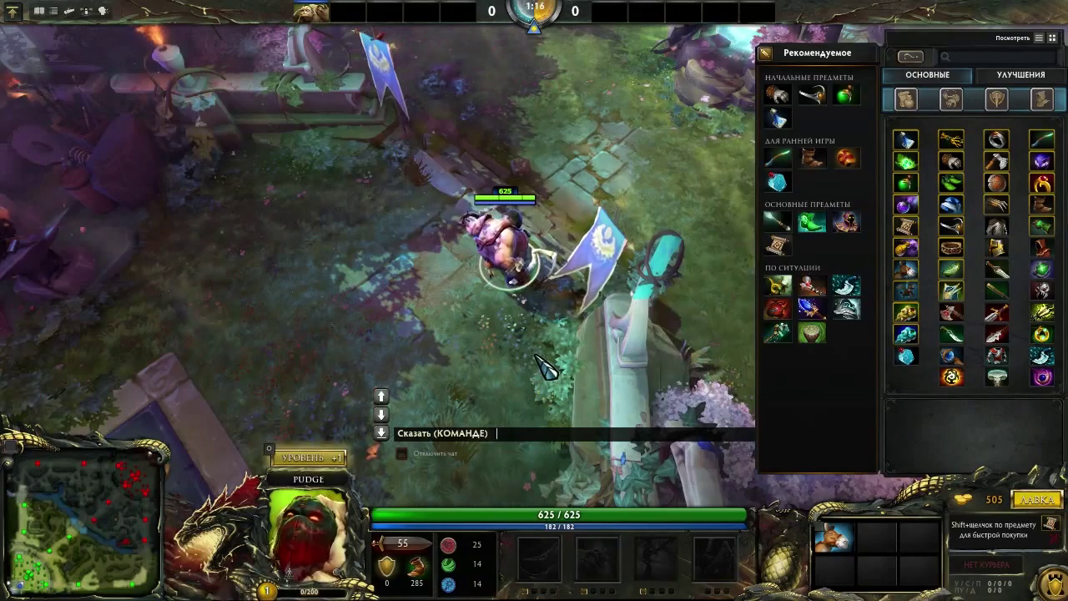
{"action": "type", "text": "-item"}
{"action": "type", "text": "item_flying_courier"}
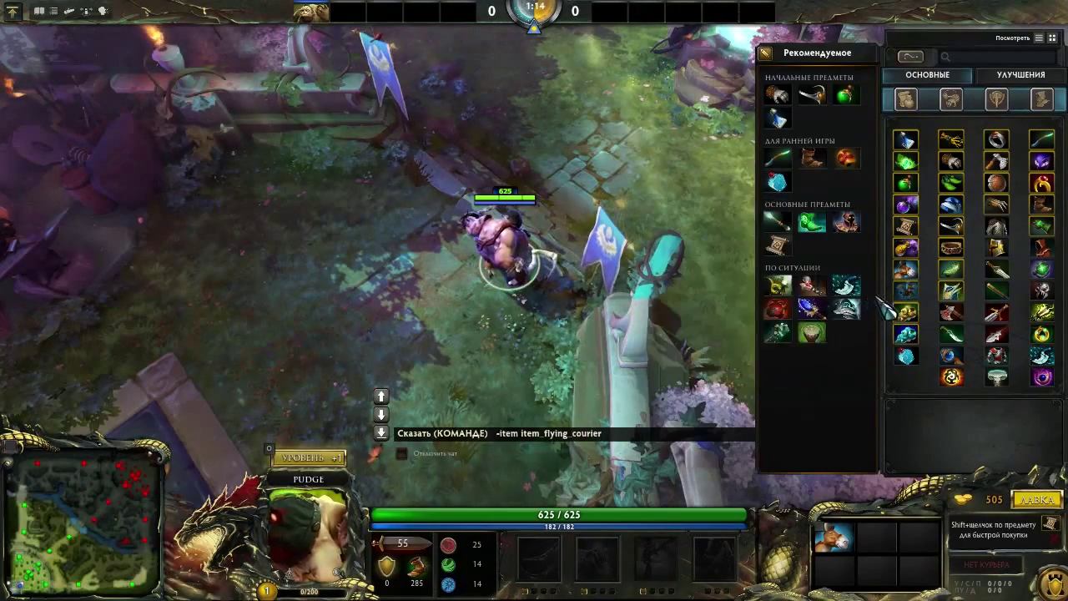
{"action": "key", "text": "Return"}
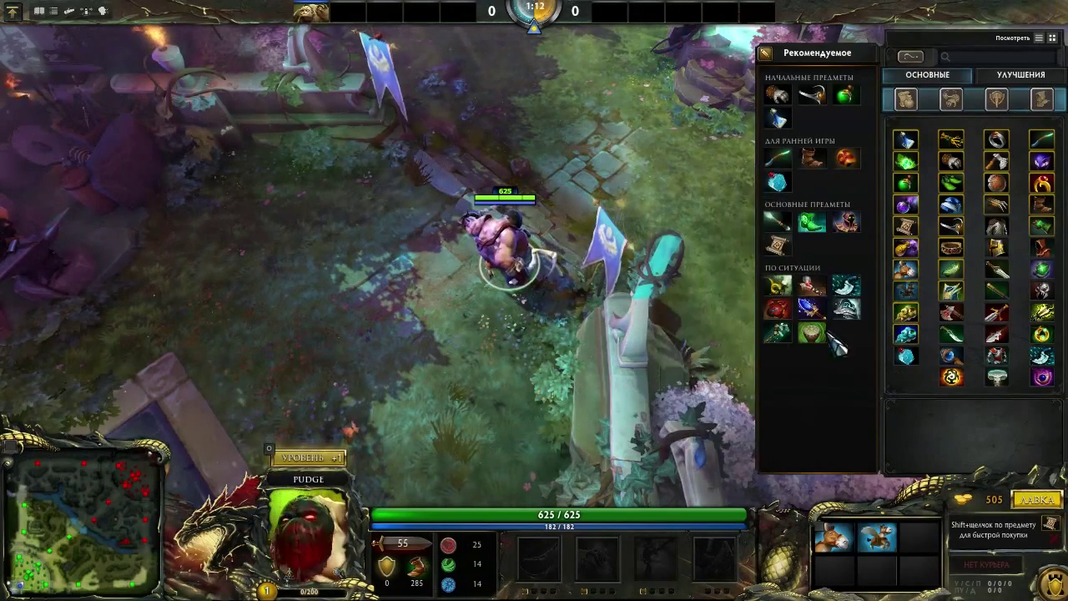
Step: Buy a second ground courier, deploy the flying courier on the path and move Pudge away from it
{"action": "left_click", "coordinate": [906, 270]}
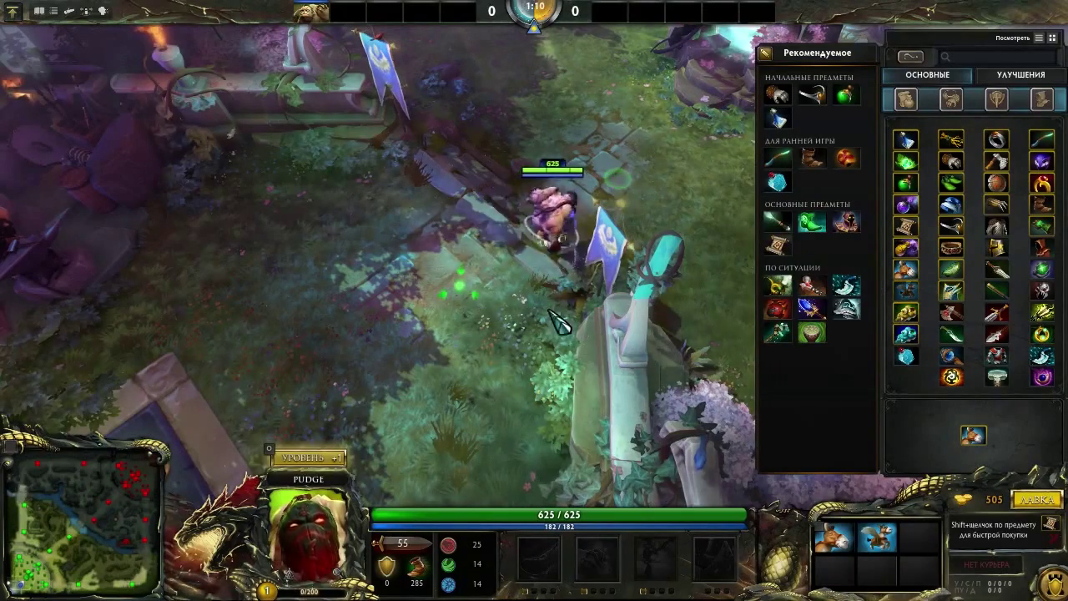
{"action": "right_click", "coordinate": [906, 268]}
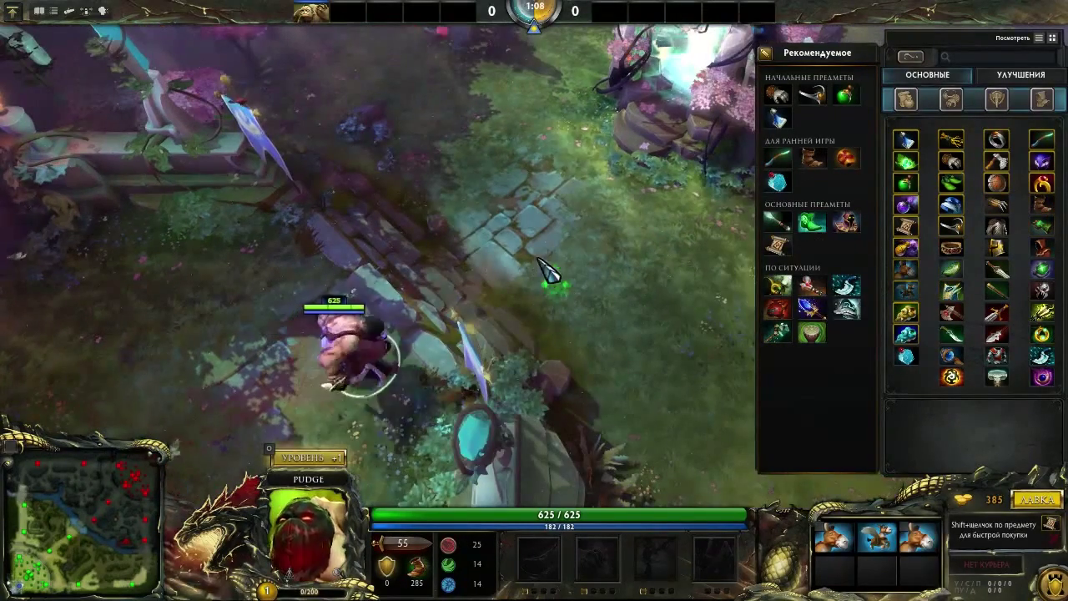
{"action": "right_click", "coordinate": [573, 238]}
{"action": "right_click", "coordinate": [608, 357]}
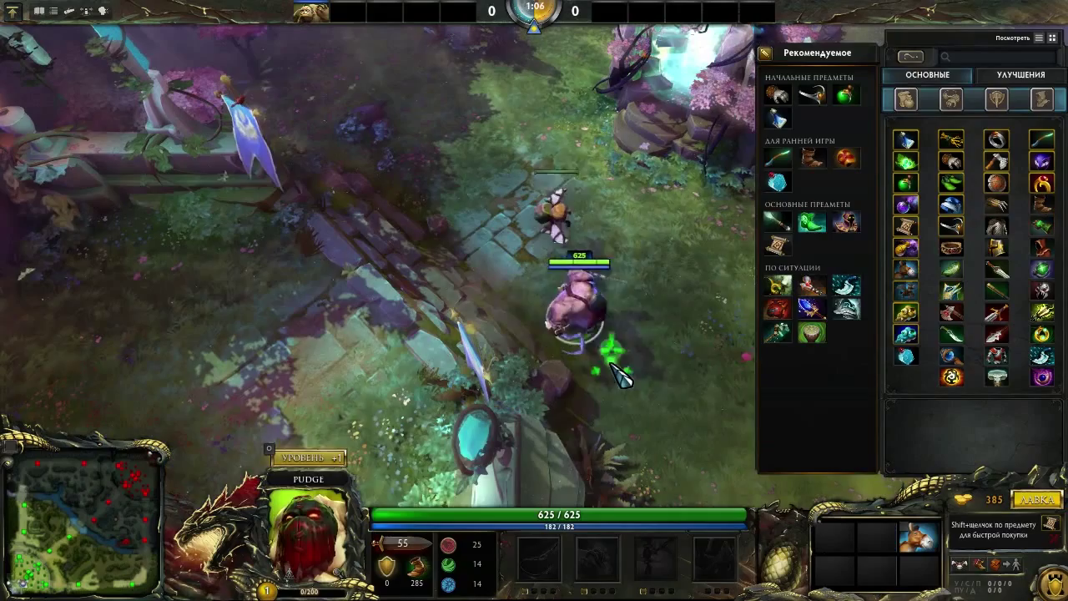
Step: Select the flying courier, deploy the remaining ground courier beside Pudge, and select it to check its model and portrait
{"action": "key", "text": "F2"}
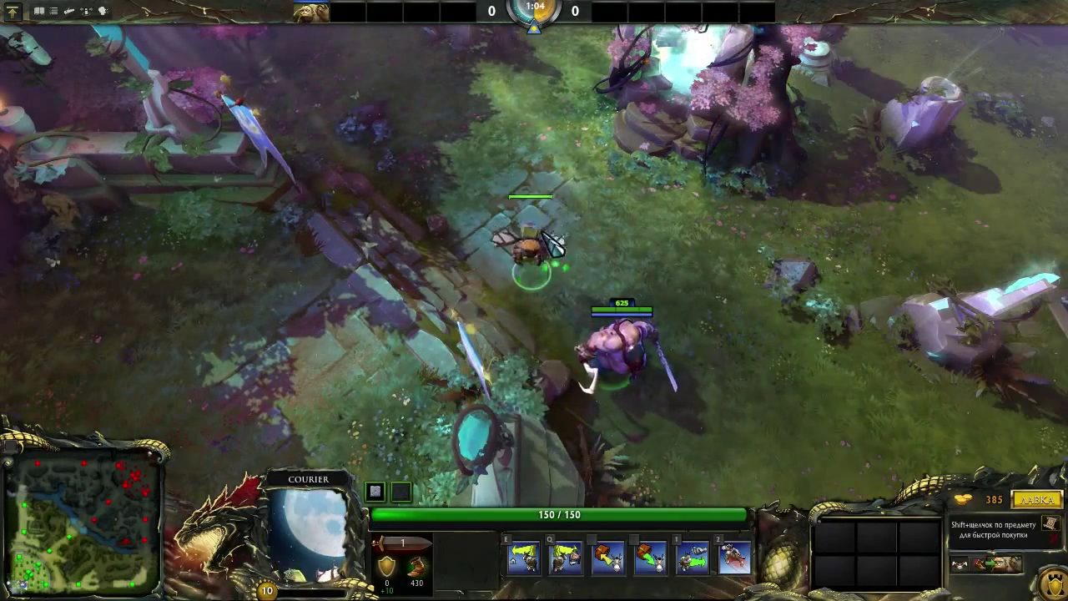
{"action": "key", "text": "F1"}
{"action": "right_click", "coordinate": [672, 399]}
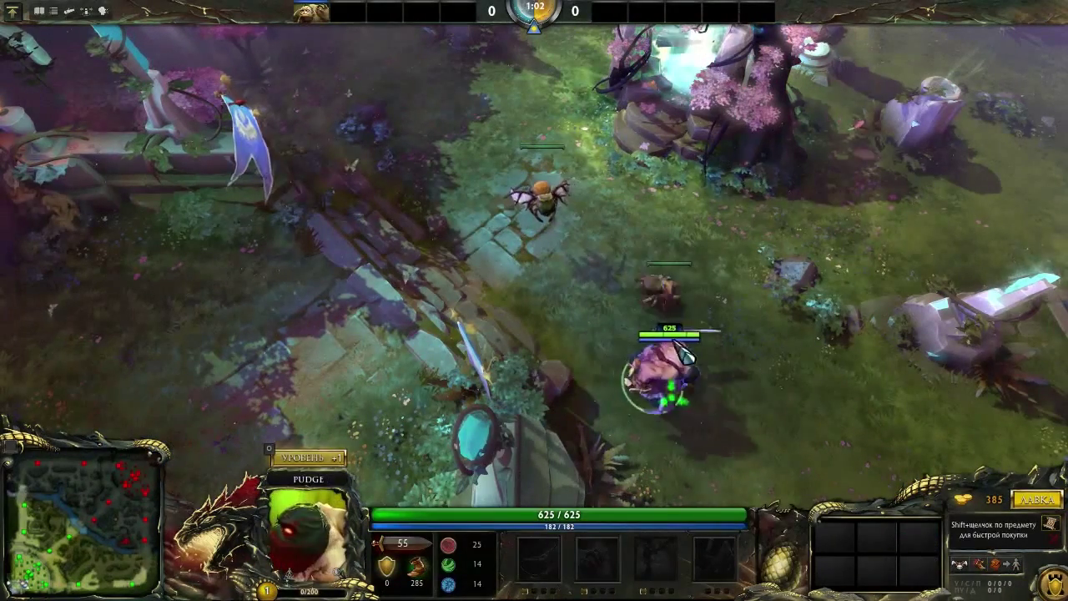
{"action": "left_click", "coordinate": [667, 289]}
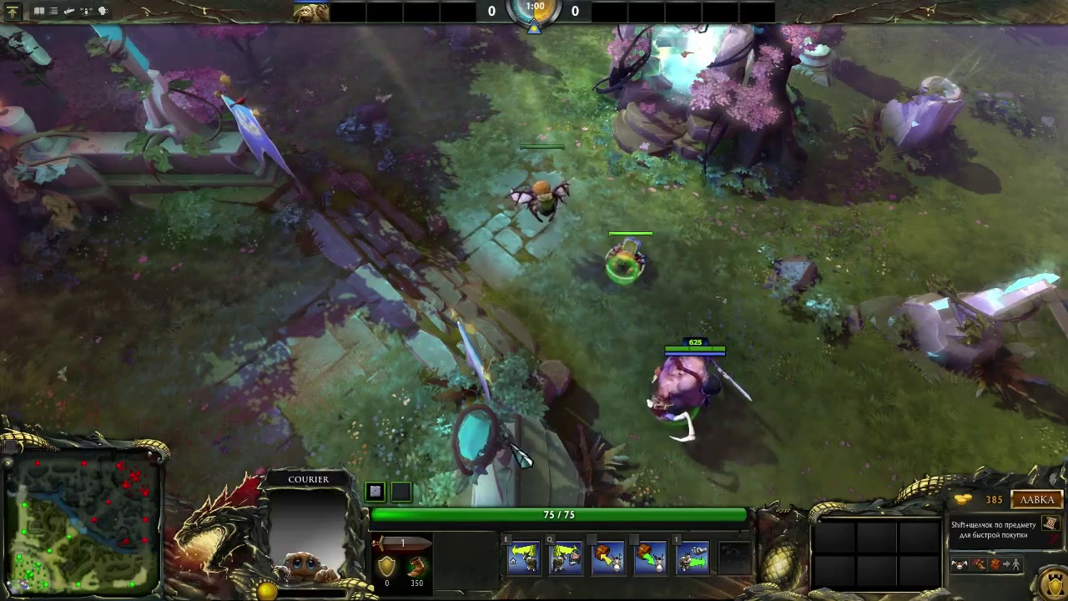
Step: Select Pudge, learn his first ability, the hook, and cast it past the couriers
{"action": "left_click", "coordinate": [677, 409]}
{"action": "left_click", "coordinate": [344, 458]}
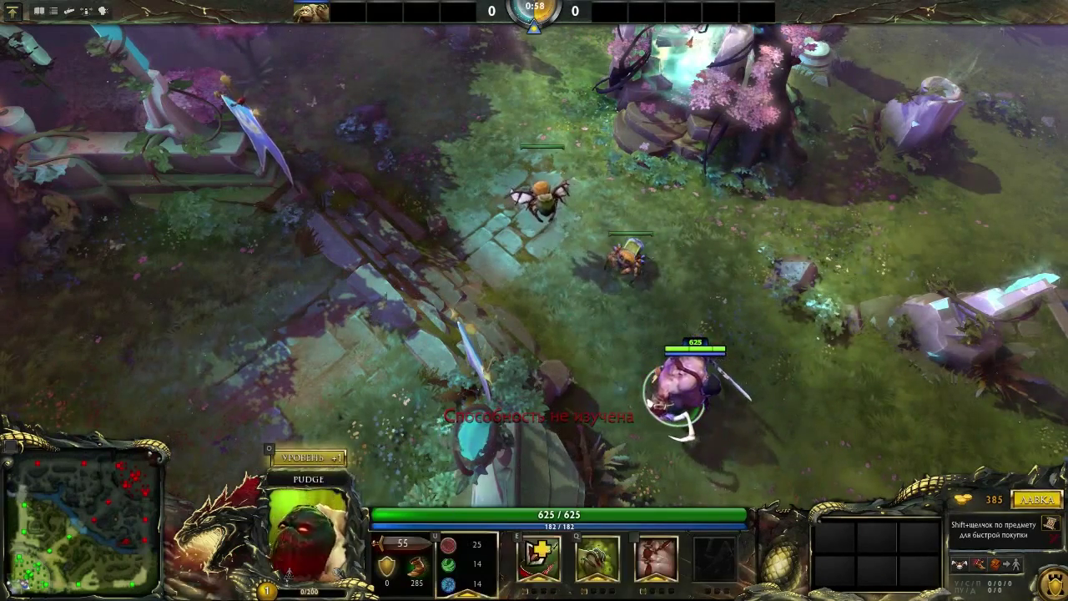
{"action": "left_click", "coordinate": [538, 558]}
{"action": "key", "text": "q"}
{"action": "left_click", "coordinate": [543, 317]}
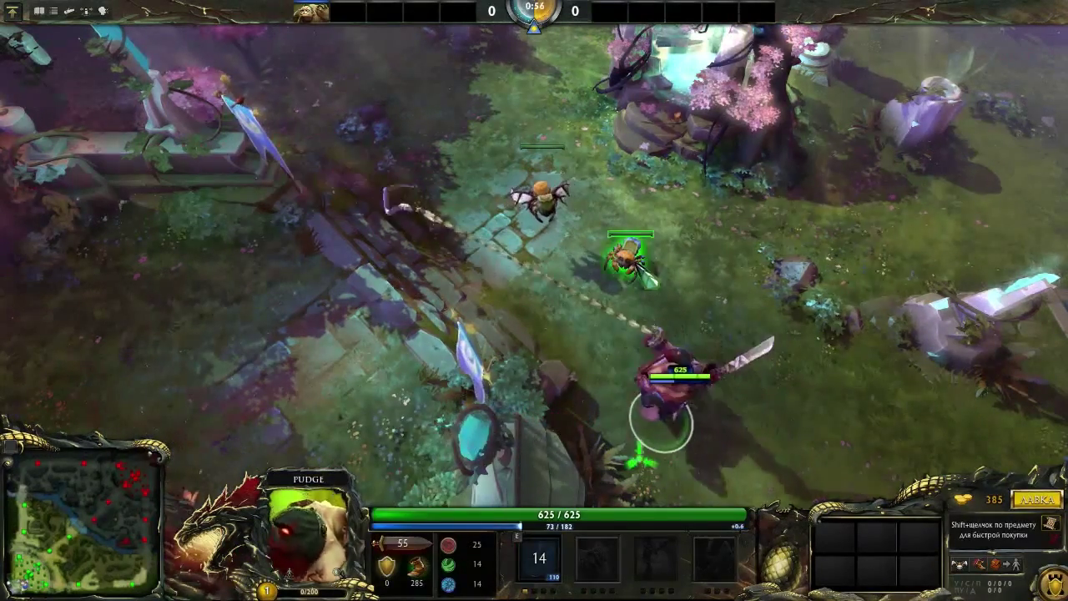
Step: Select the ground courier and bring the camera in to examine its replaced model up close
{"action": "left_click", "coordinate": [628, 254]}
{"action": "left_click", "coordinate": [296, 585]}
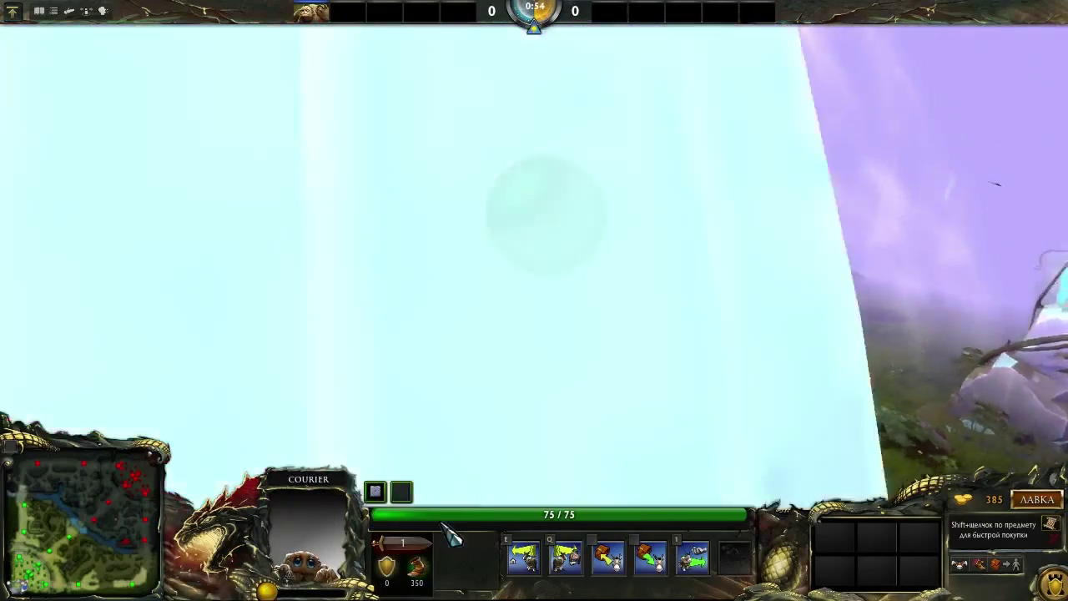